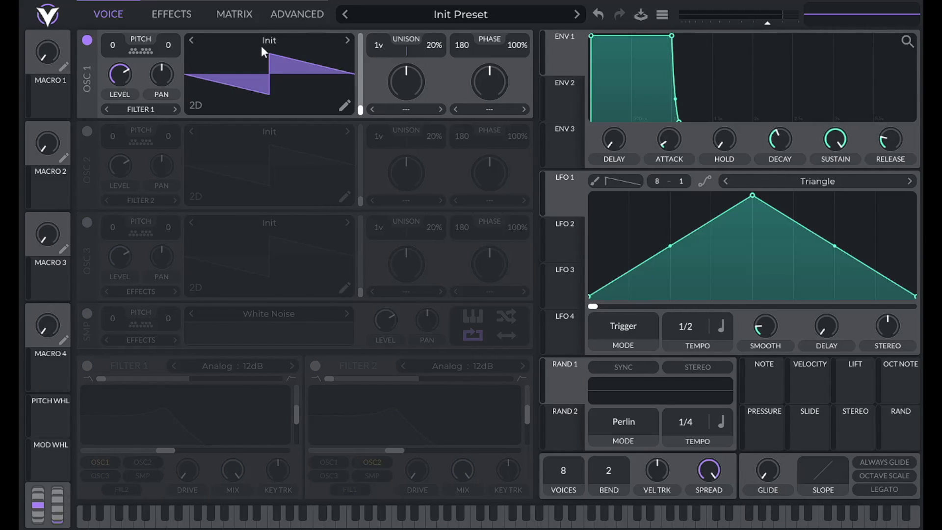
Load the factory Basic Shapes wavetable into Oscillator 1 and raise its wave position to the rounded, squarer frame.
left_click(264, 41)
left_click(653, 68)
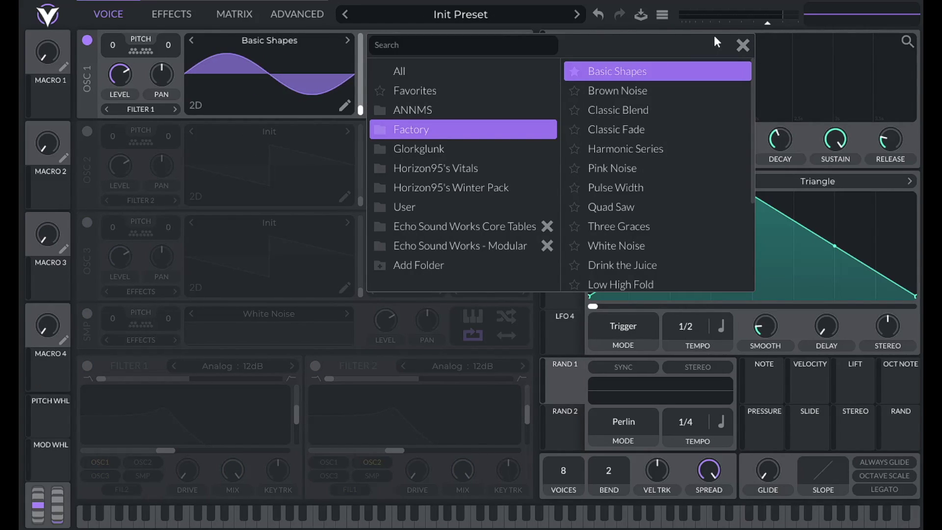
left_click(741, 45)
left_click_drag(360, 110, 360, 102)
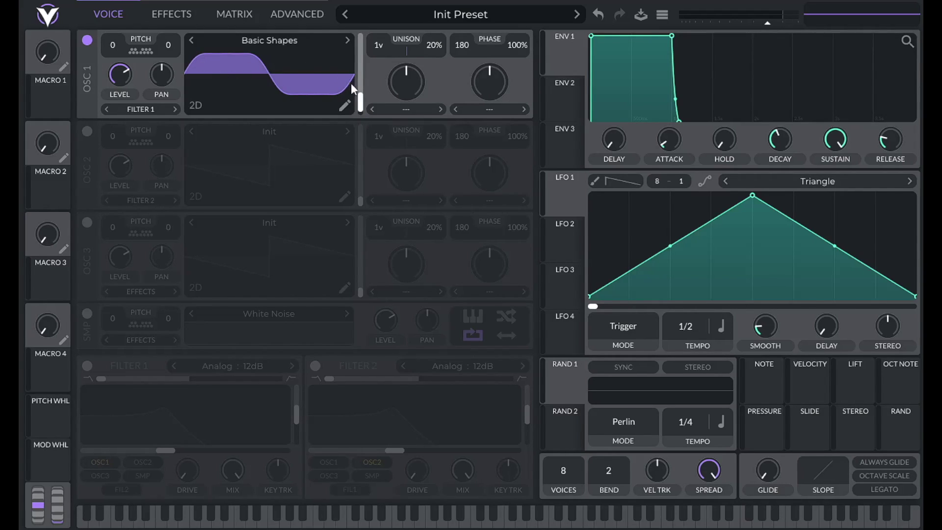
In Oscillator 1's wavetable editor, add the second and fourth harmonics to the second keyframe at about the fifth harmonic's height.
left_click(345, 105)
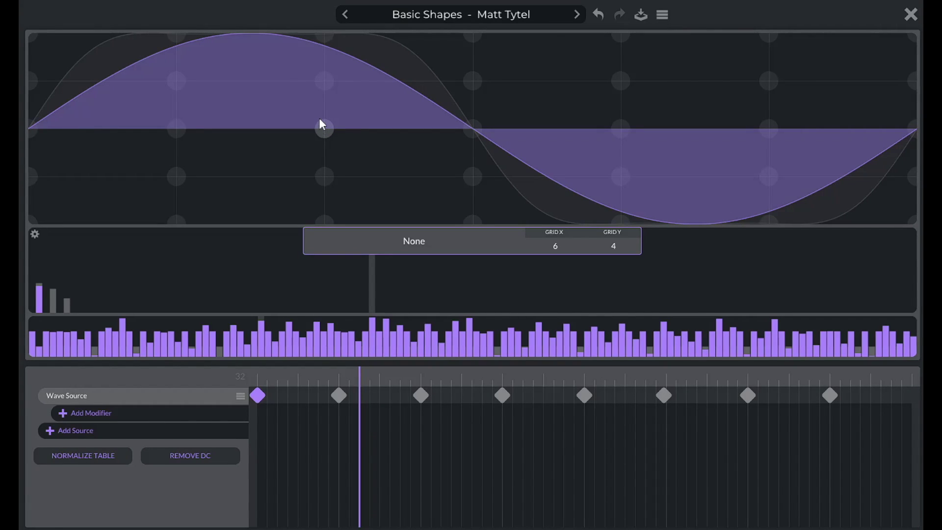
left_click(339, 395)
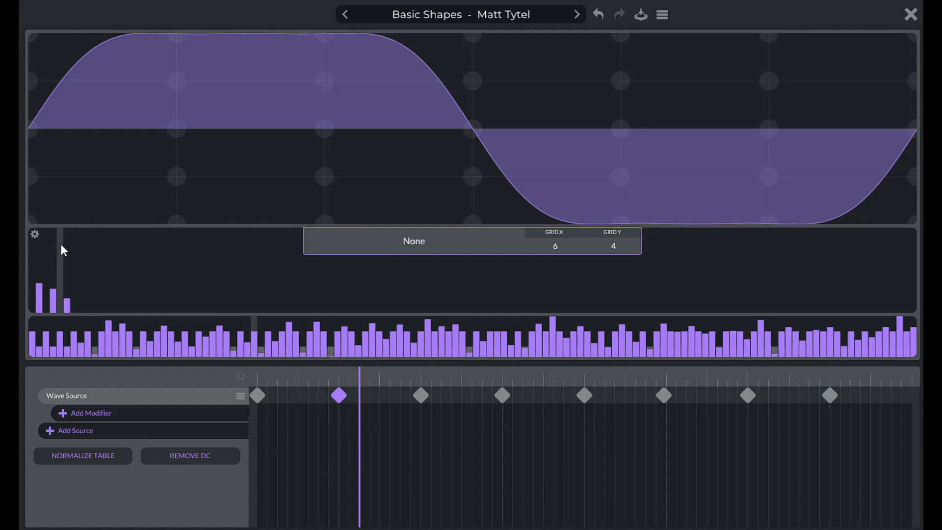
left_click(59, 308)
left_click_drag(58, 305, 60, 298)
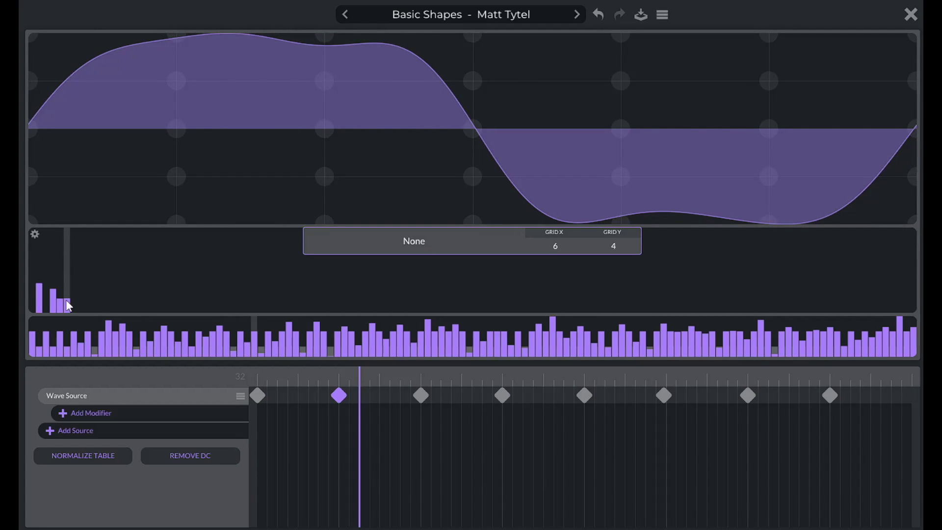
left_click_drag(43, 307, 44, 299)
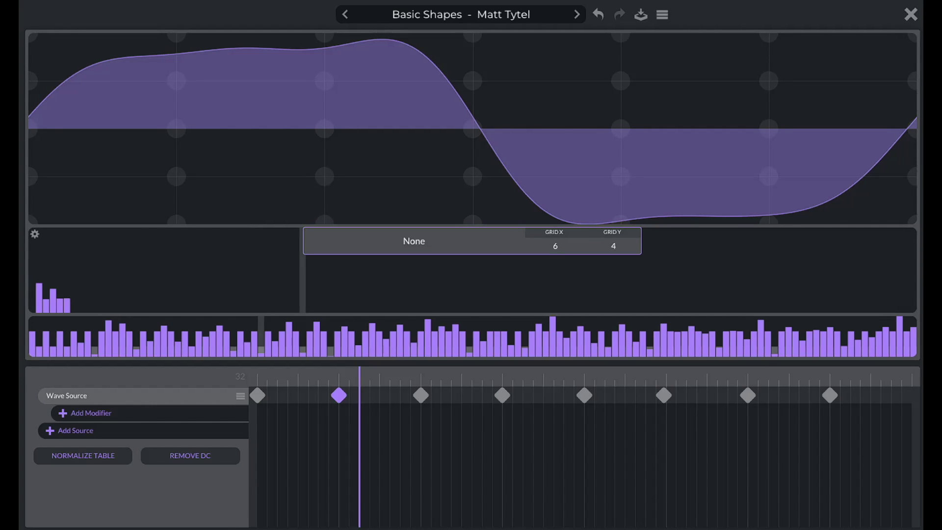
left_click(911, 14)
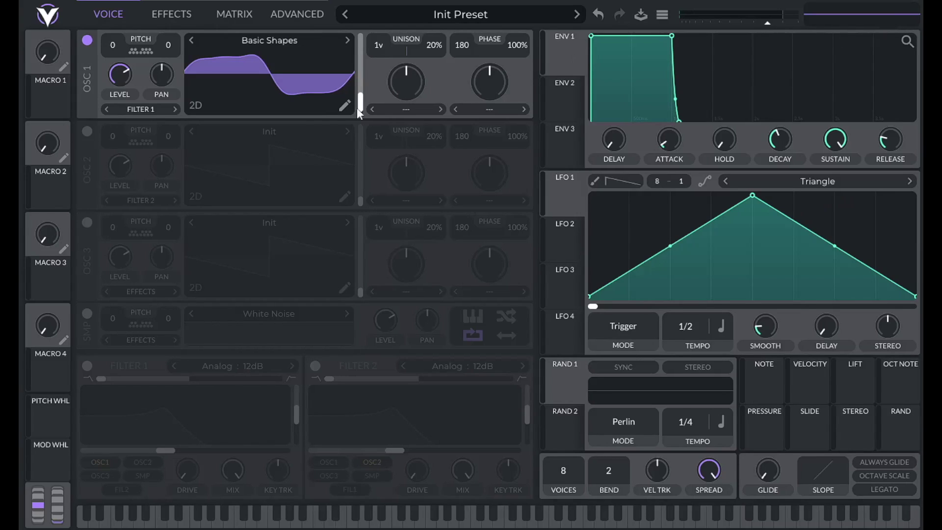
Enable Oscillator 2 and load the factory Basic Shapes wavetable into it.
left_click(87, 132)
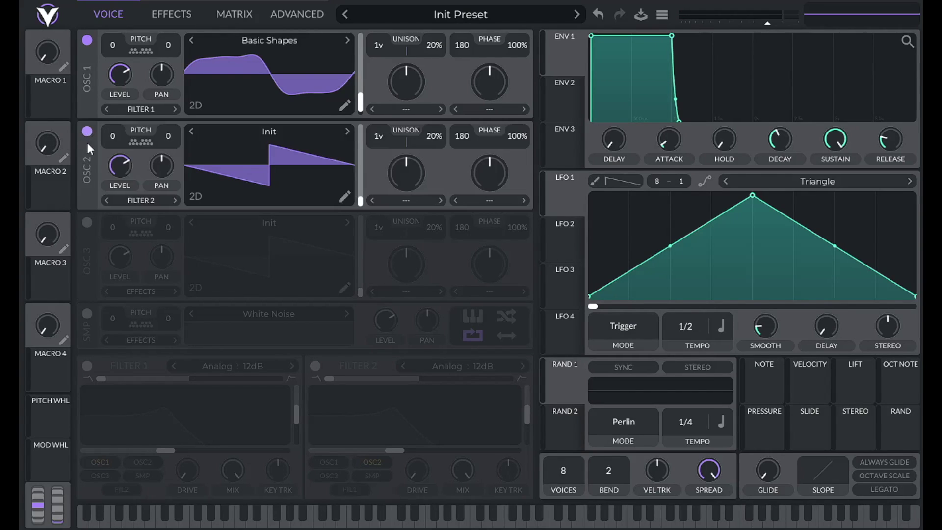
left_click(275, 133)
left_click(617, 156)
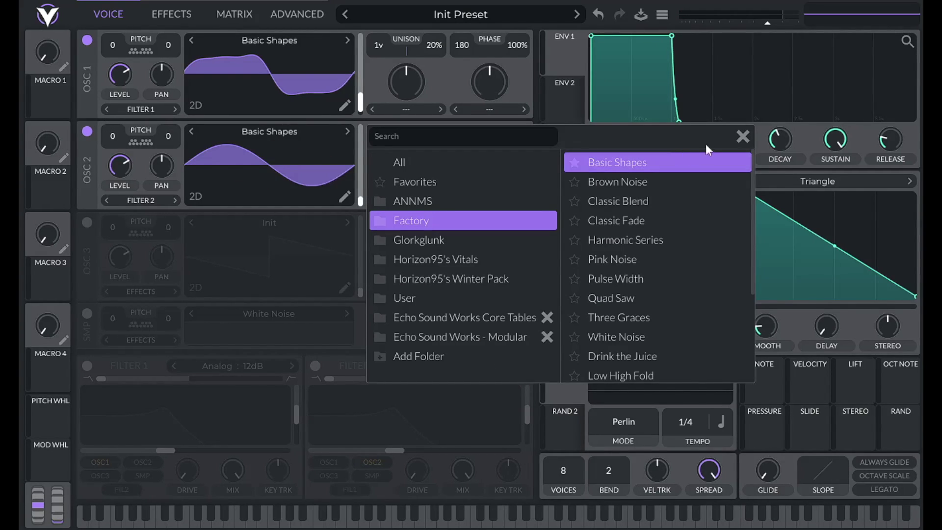
left_click(742, 137)
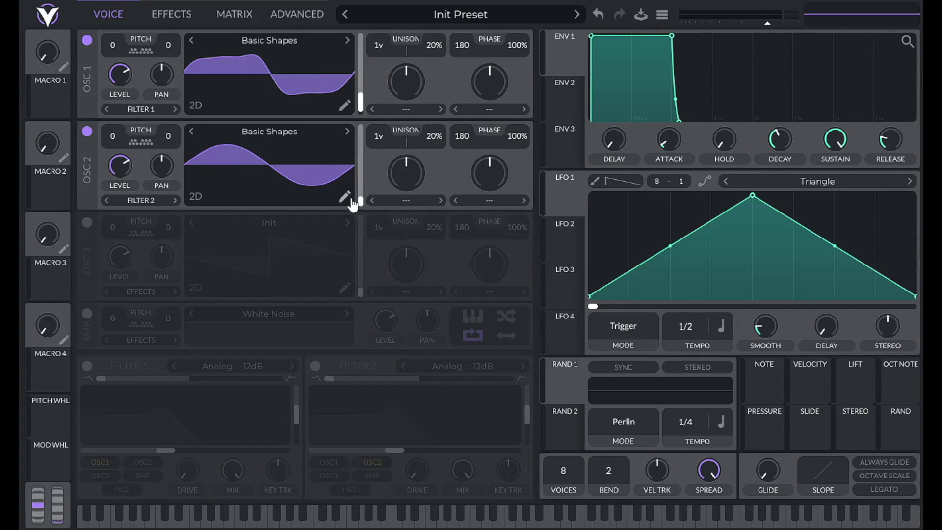
Set the phase randomization of Oscillators 1 and 2 to 0%.
right_click(122, 167)
left_click(135, 190)
left_click_drag(524, 45, 527, 245)
left_click_drag(519, 140, 543, 358)
Enable the sampler, search its samples for "7k" and load the 7 khz white noise sample.
left_click(88, 314)
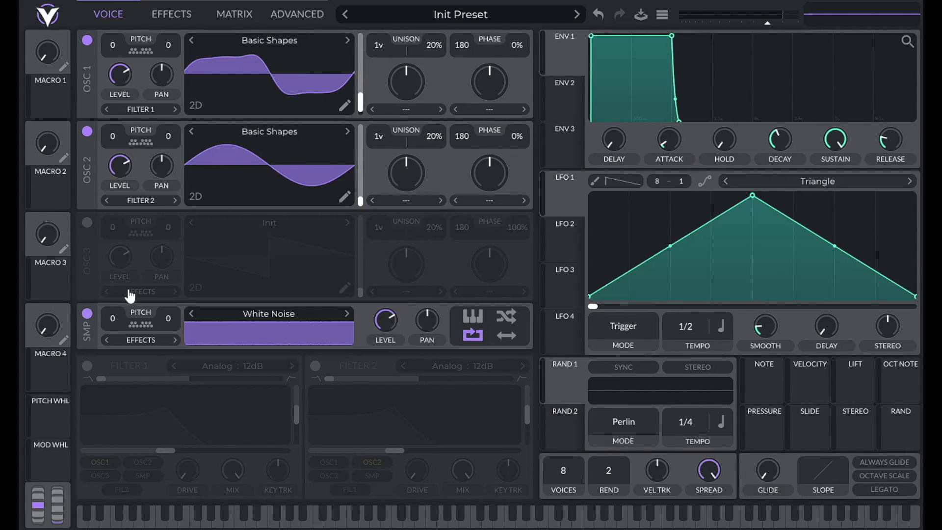
left_click(265, 313)
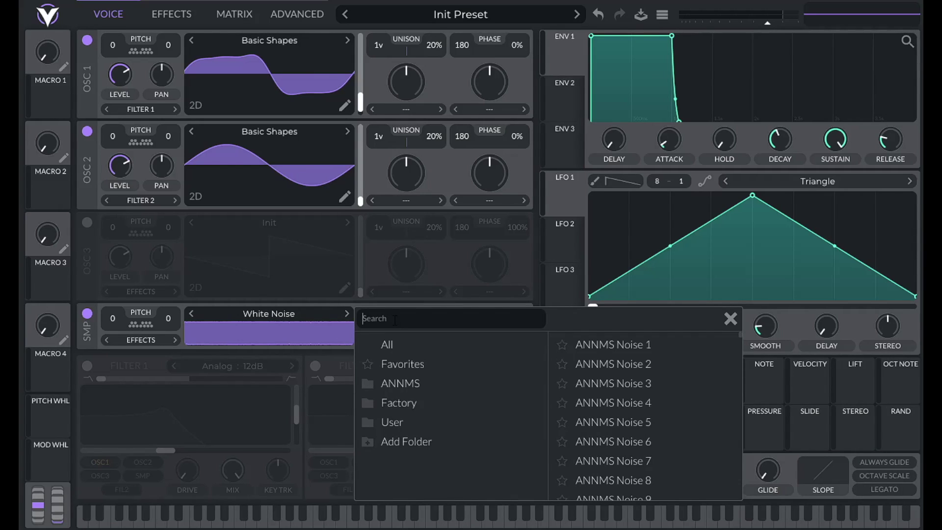
type("7k")
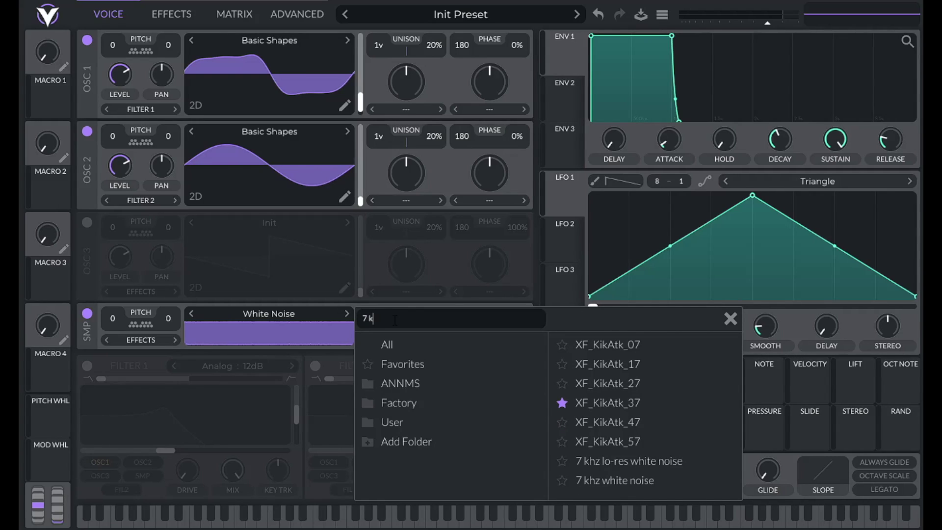
left_click(661, 477)
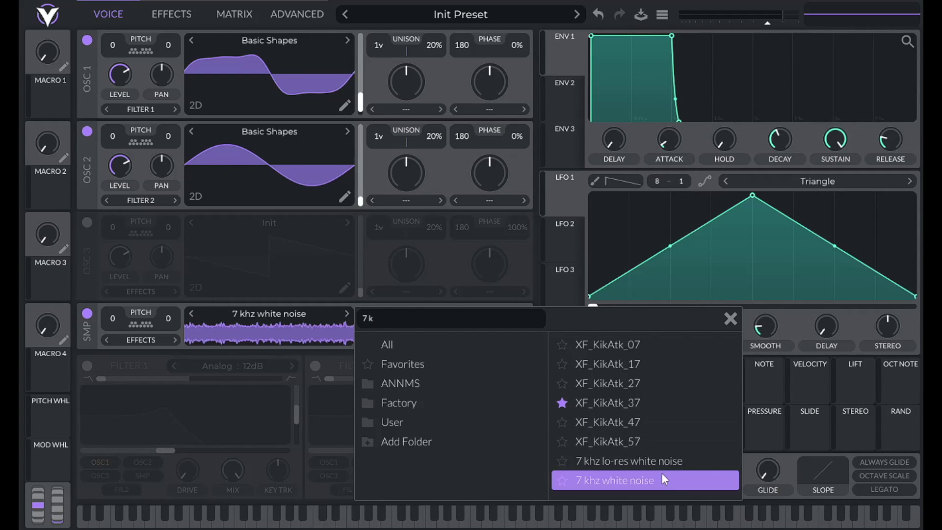
left_click(734, 319)
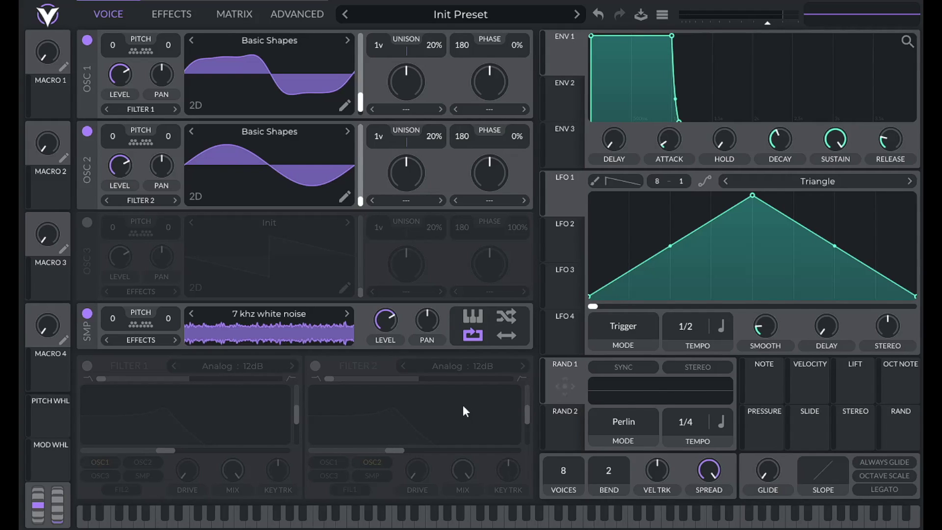
Browse the User sample folder and look at the file location option of the 2250 hz white noise sample.
left_click(265, 310)
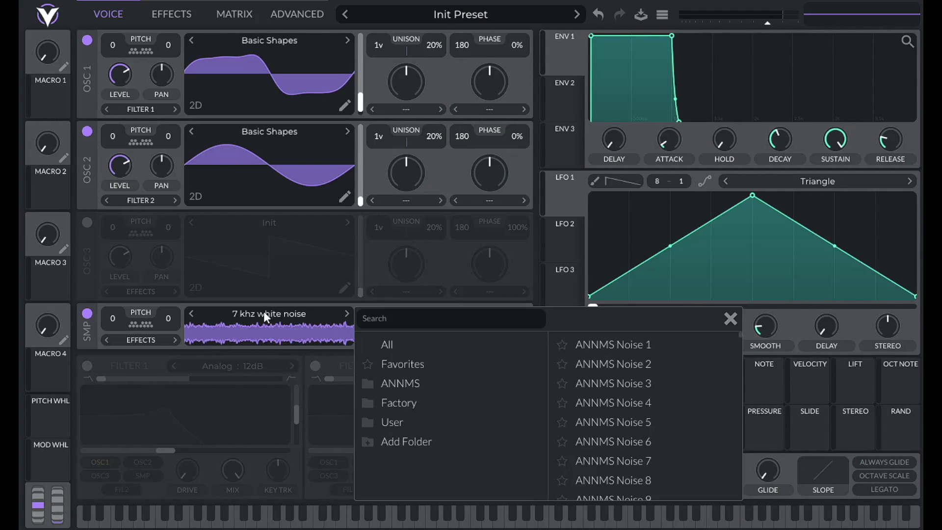
left_click(433, 423)
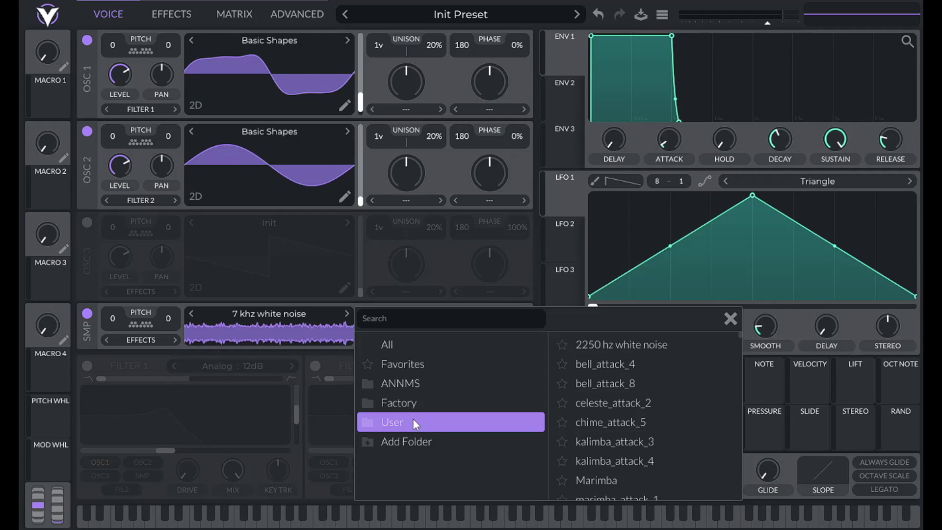
right_click(611, 343)
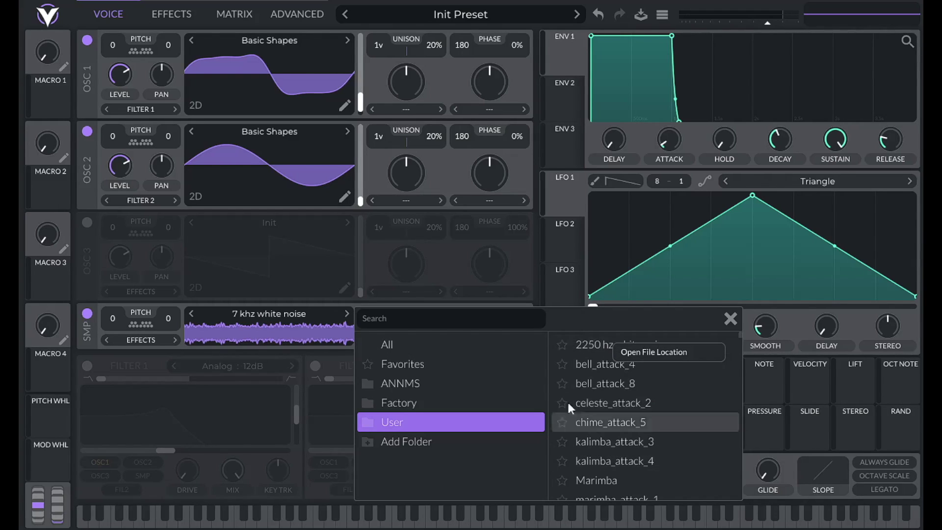
left_click(731, 319)
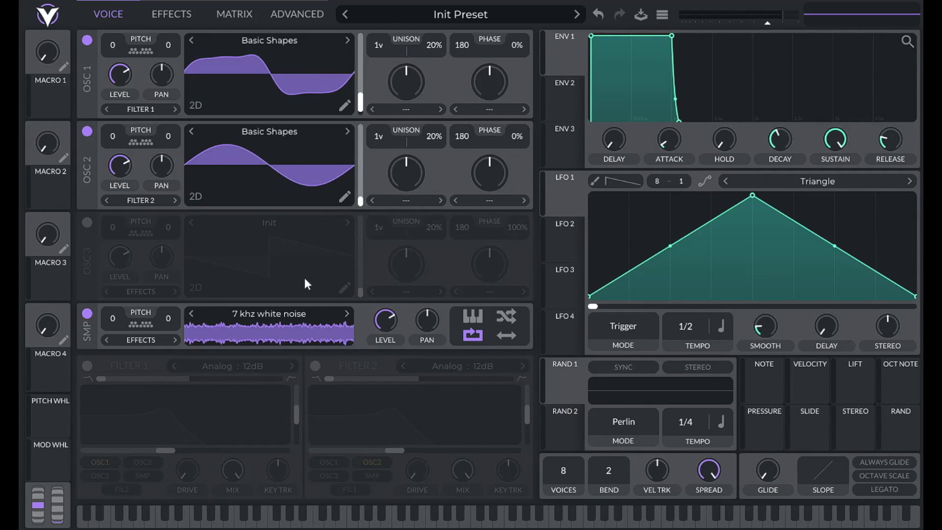
Turn the sampler's level all the way down and apply FM from the sample to Oscillator 2 with an amount of 16.667.
left_click_drag(378, 317, 381, 329)
left_click_drag(370, 375, 369, 411)
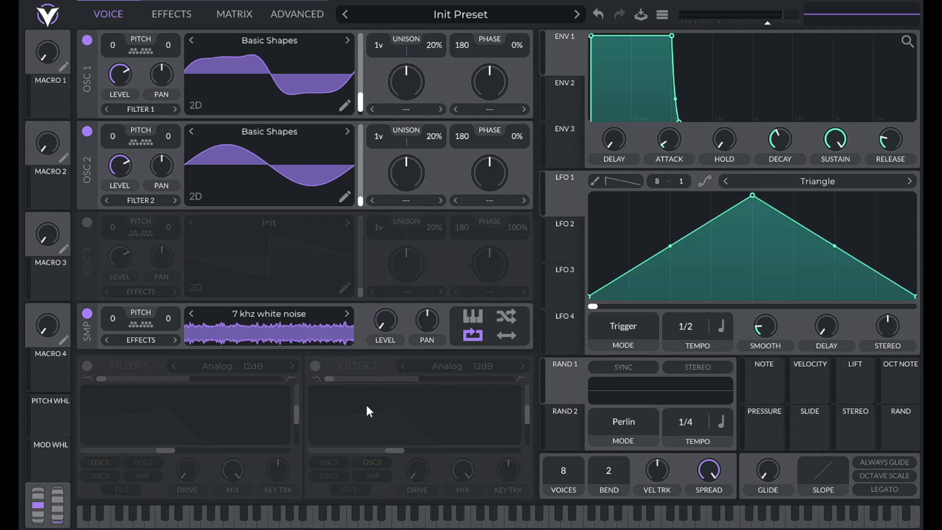
left_click(488, 202)
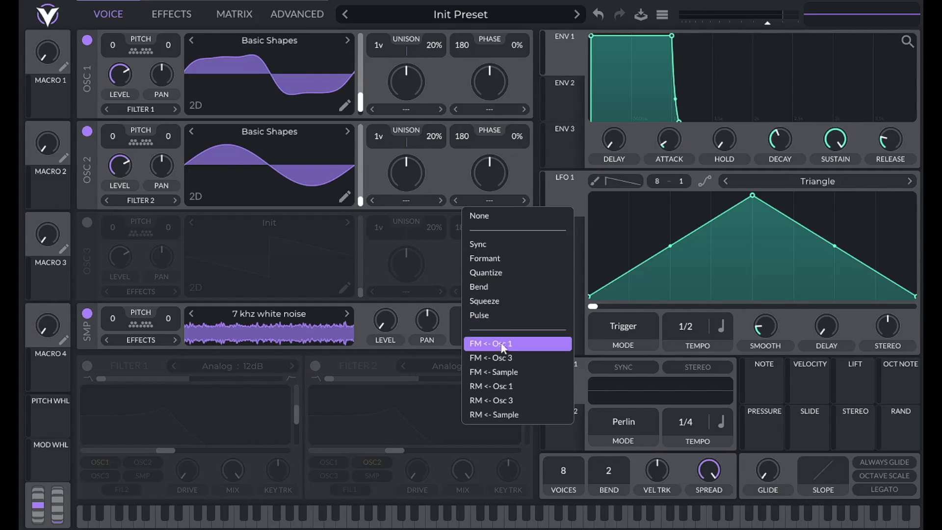
left_click(503, 371)
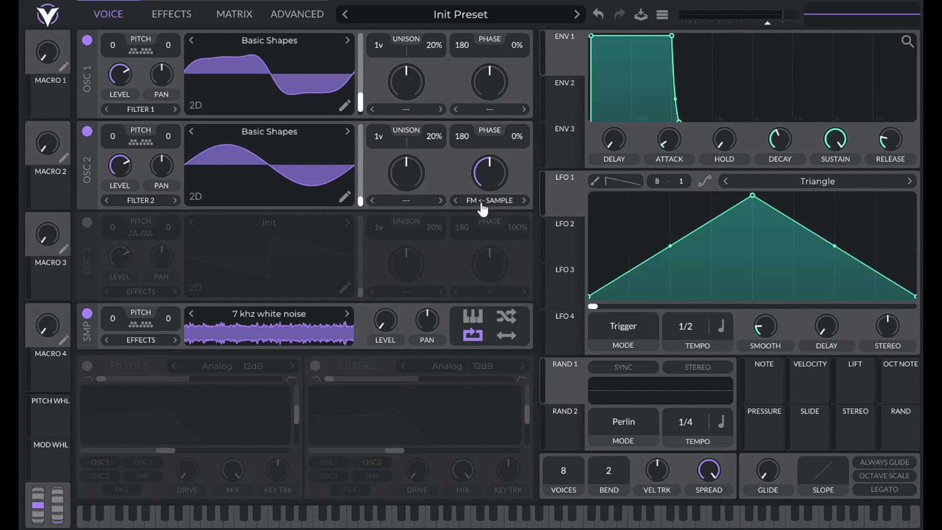
right_click(482, 178)
left_click(496, 202)
type("16.667")
key("Return")
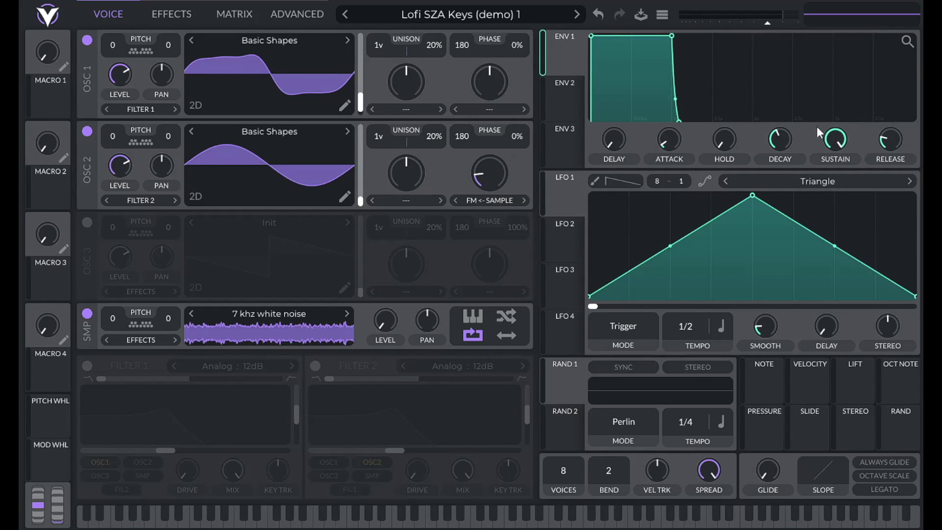
Set Envelope 1's sustain to 0.8.
right_click(831, 138)
left_click(812, 162)
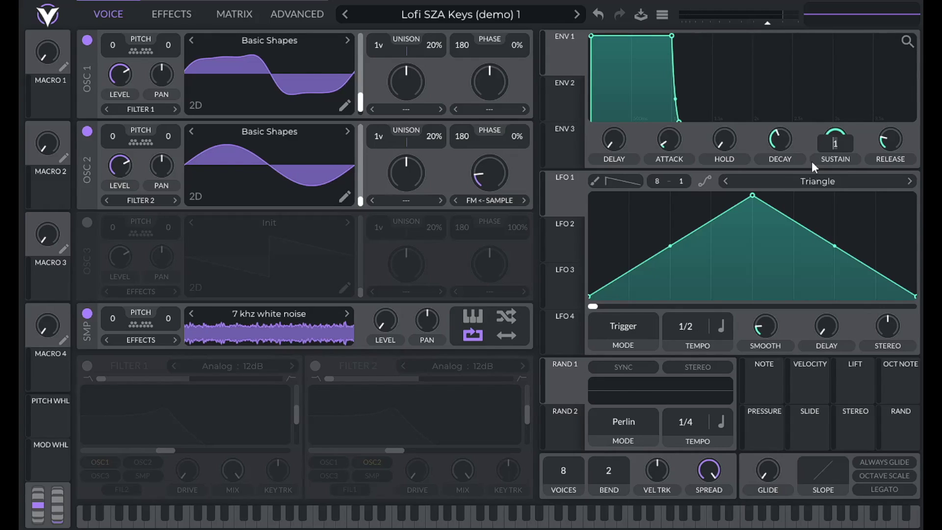
type("0.8")
key("Return")
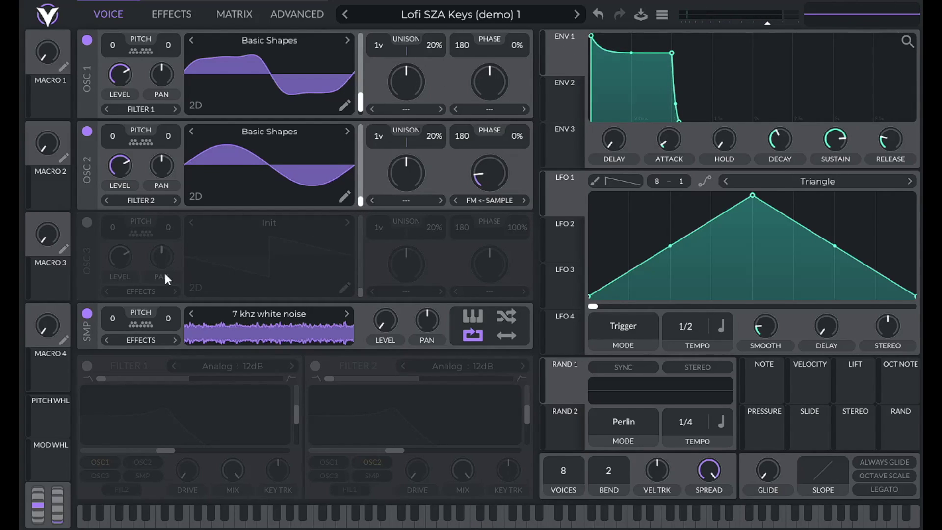
Enable Filter 1 as an Analog 24dB filter and route Oscillator 2 into it along with Oscillator 1.
left_click(87, 366)
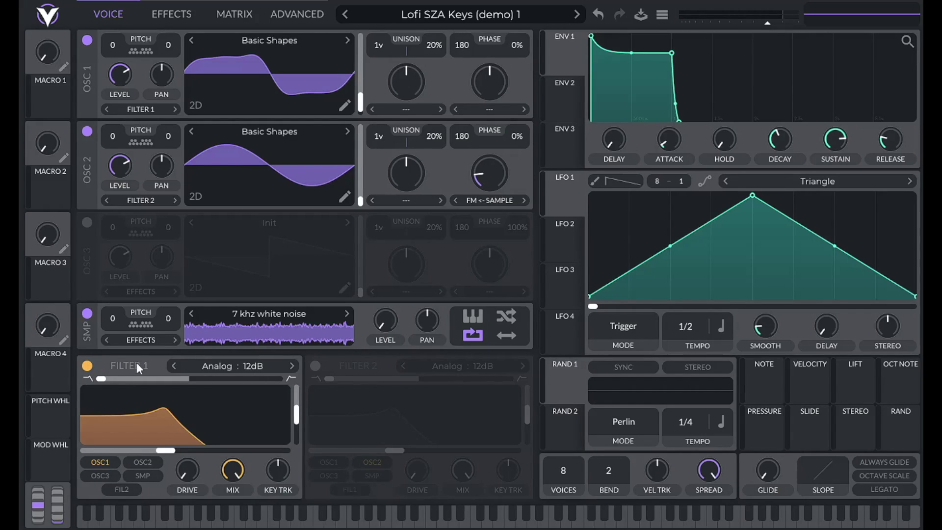
left_click(237, 365)
left_click(436, 392)
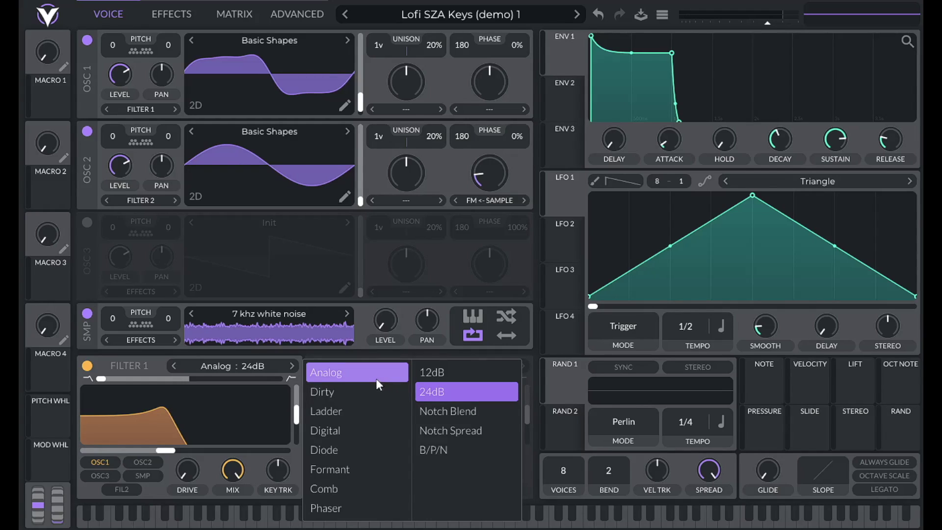
left_click(143, 463)
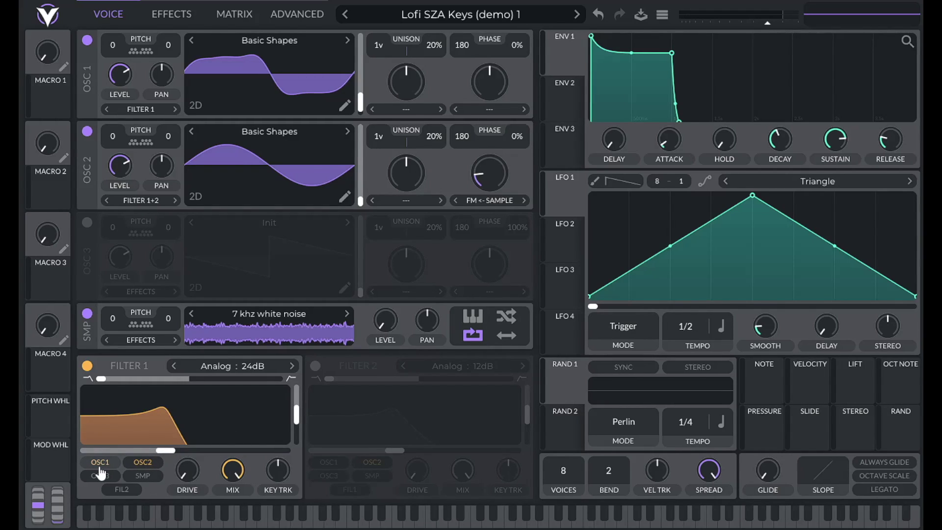
Lower Filter 1's resonance and move its filter blend to the midpoint for a band-pass shape.
right_click(300, 422)
left_click(309, 441)
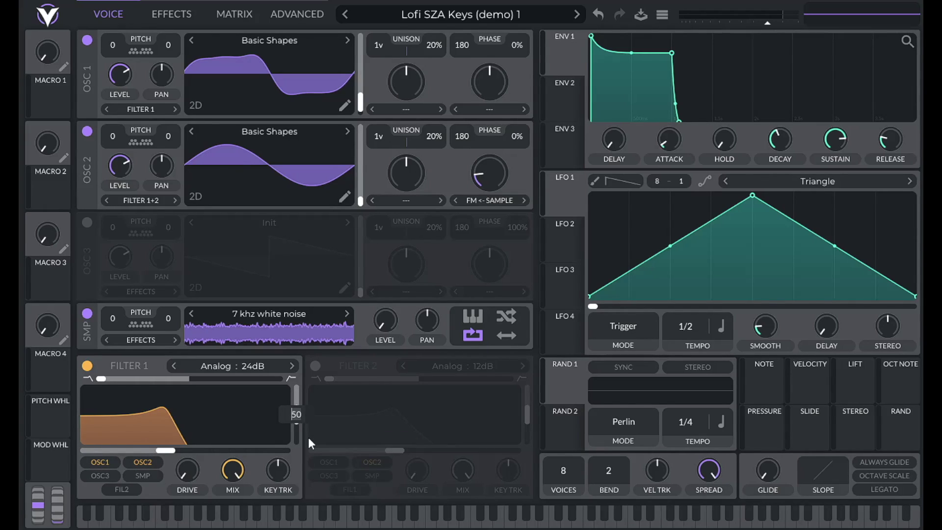
key("Return")
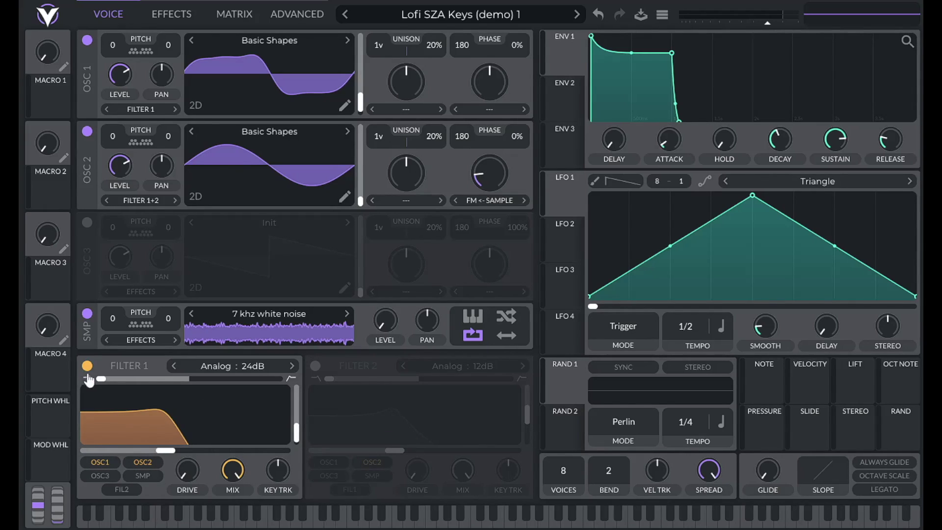
left_click_drag(101, 379, 184, 392)
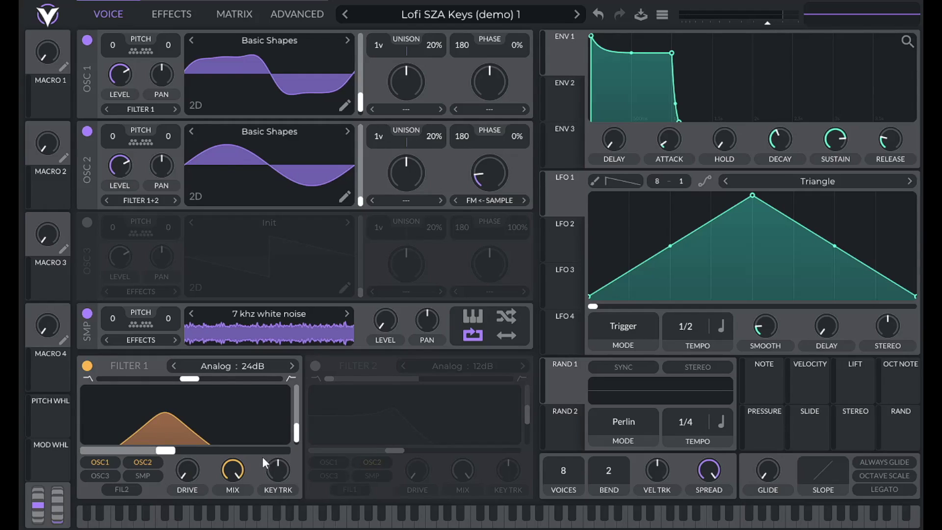
right_click(171, 449)
left_click(175, 472)
left_click(163, 454)
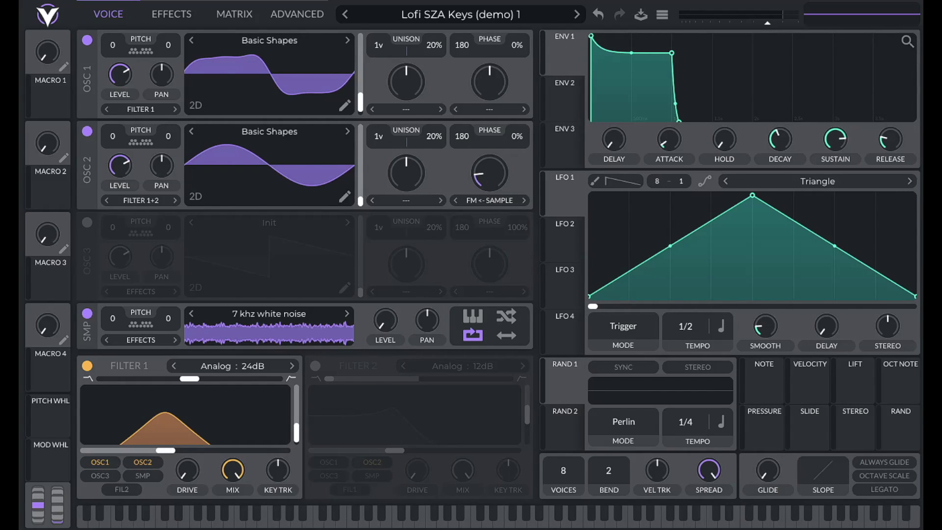
Check the frequency units choice in the advanced display settings, leaving it at Hz.
left_click(305, 17)
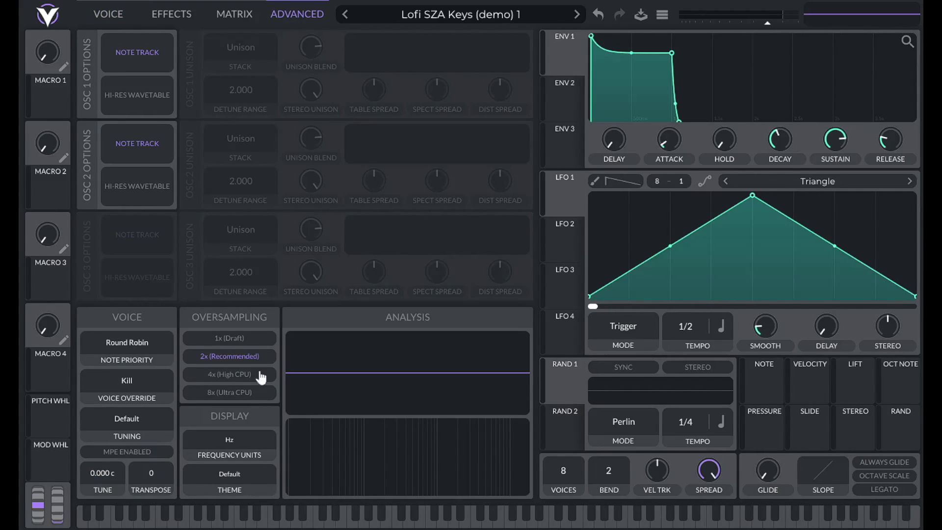
left_click(226, 443)
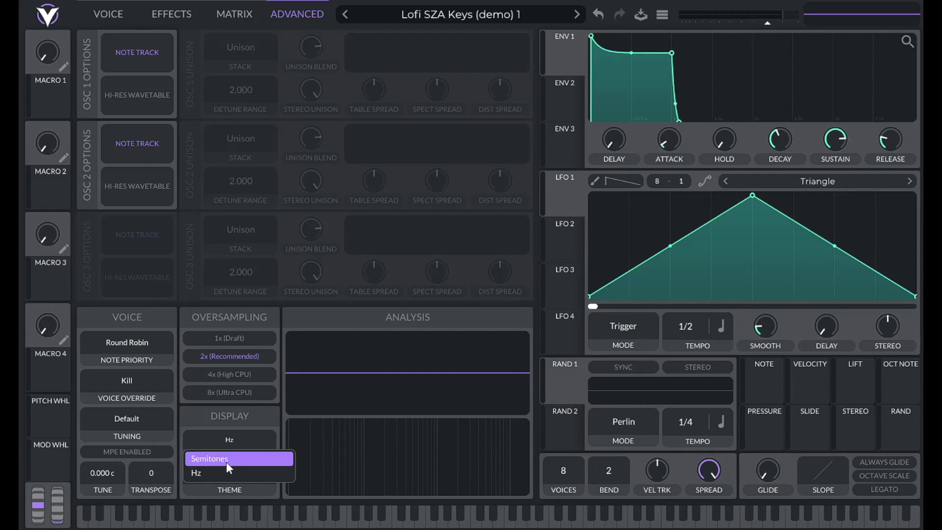
left_click(230, 438)
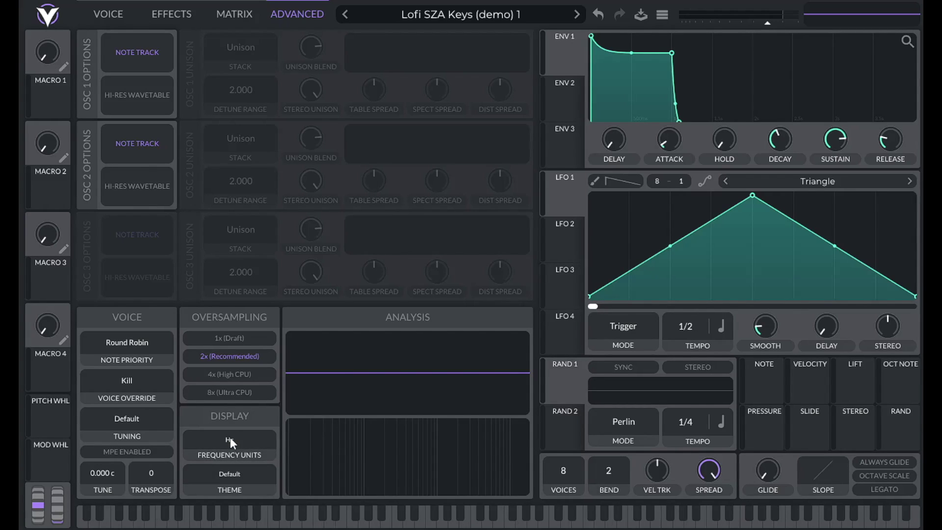
Return to the voice page and set Filter 1's cutoff to 2500 Hz.
left_click(108, 12)
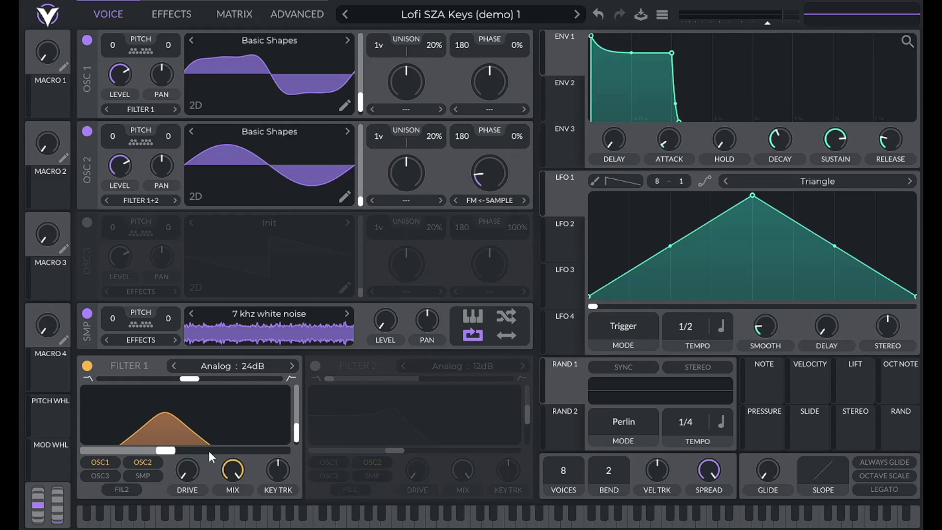
right_click(166, 454)
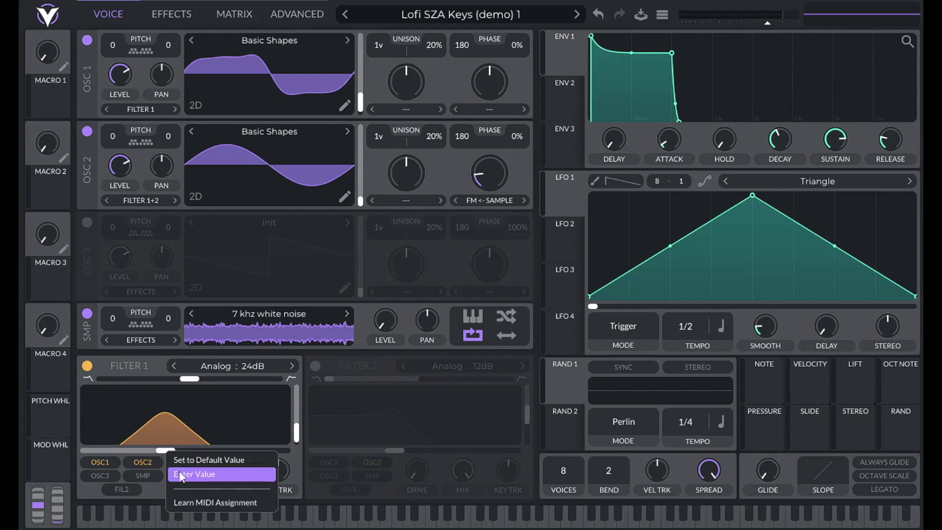
left_click(180, 480)
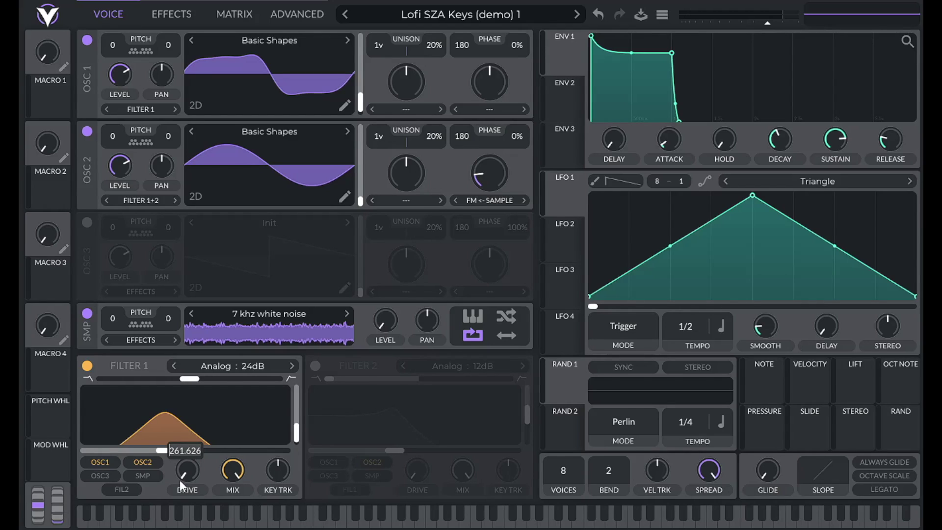
type("2500")
key("Return")
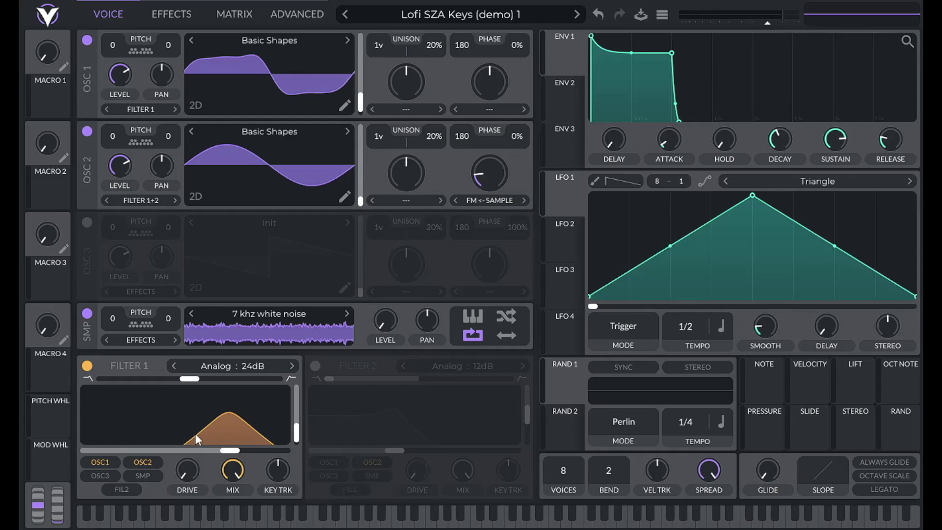
Audition the patch with a few notes and raise the master output volume.
key("g")
key("k")
key("semicolon")
left_click_drag(768, 25, 785, 27)
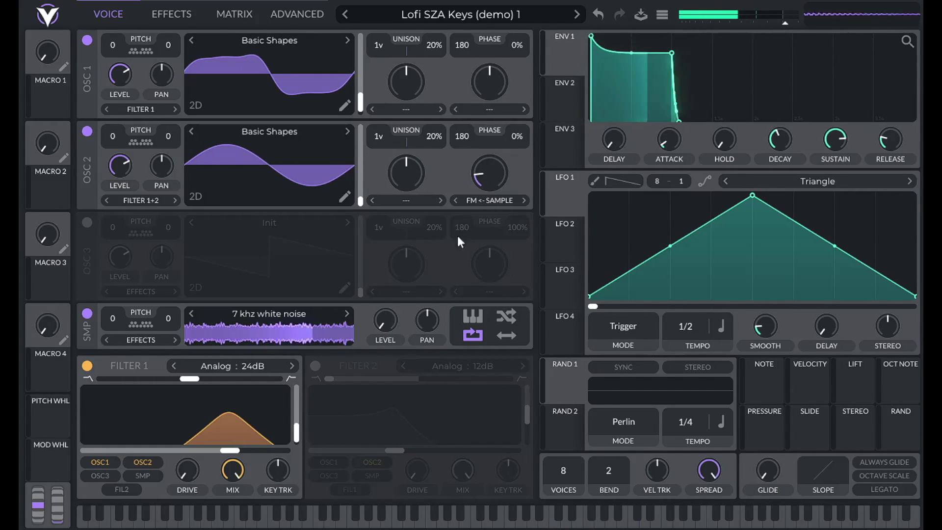
Enable Filter 2 as a Dirty 24dB filter and feed it from Filter 1 instead of Oscillator 2.
left_click(315, 366)
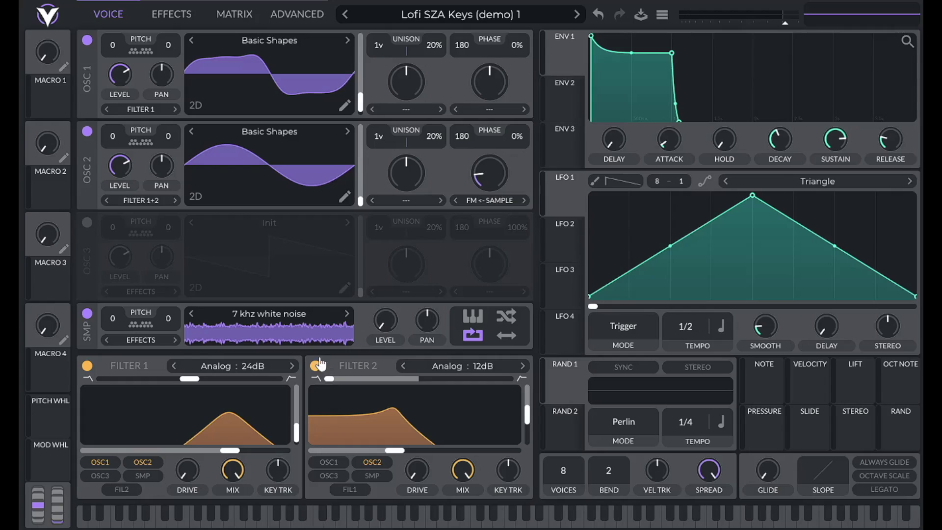
left_click(453, 367)
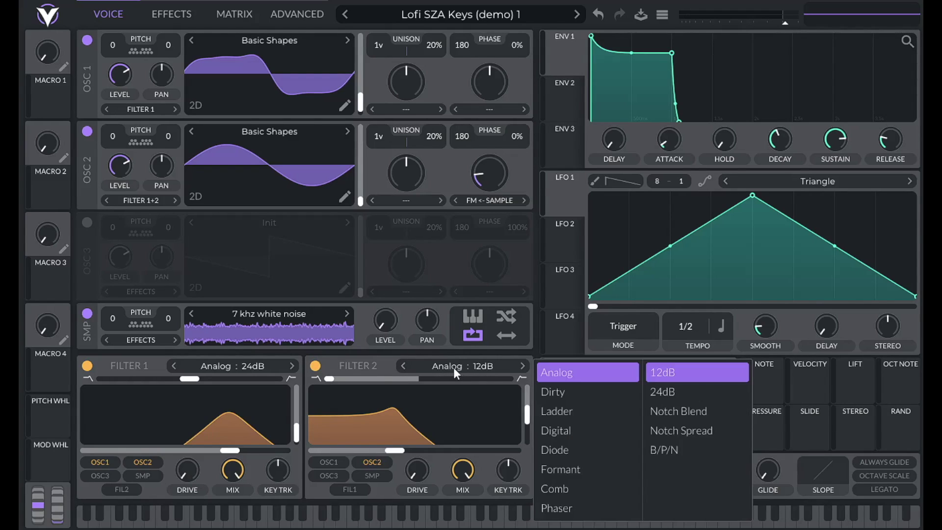
left_click(619, 392)
left_click(666, 392)
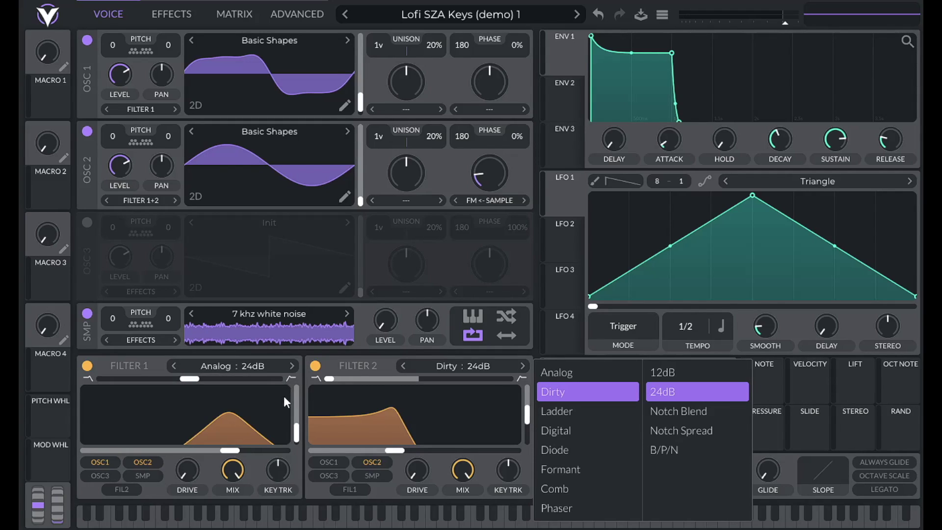
left_click(372, 461)
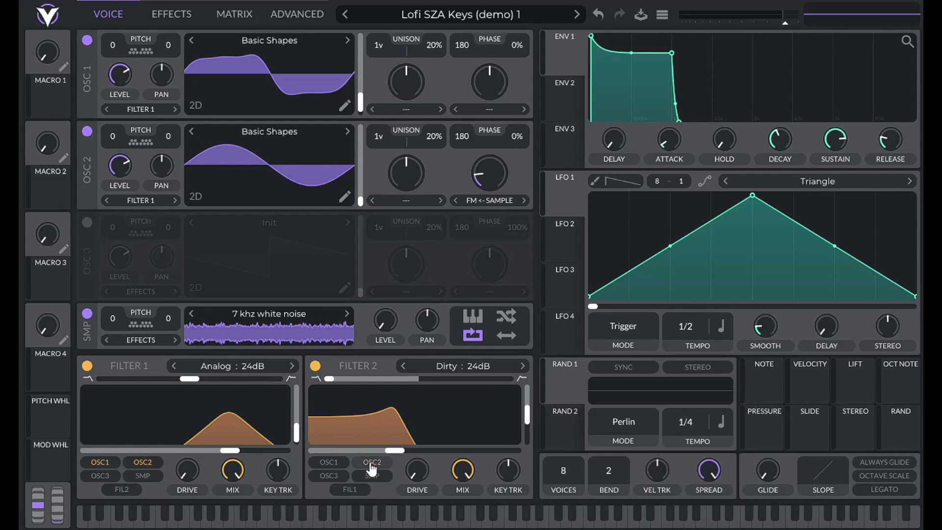
left_click(350, 489)
Raise Filter 2's drive slightly by entering an exact value.
right_click(418, 470)
left_click(439, 432)
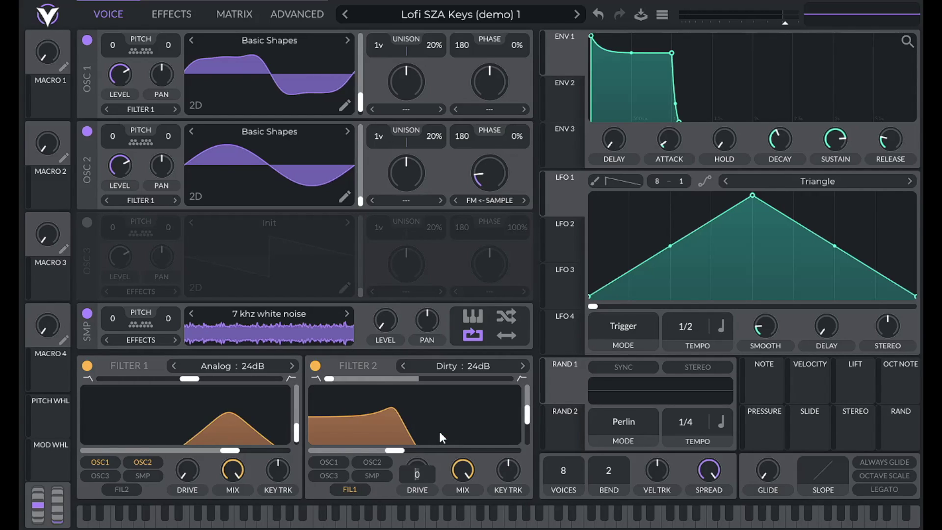
key("Return")
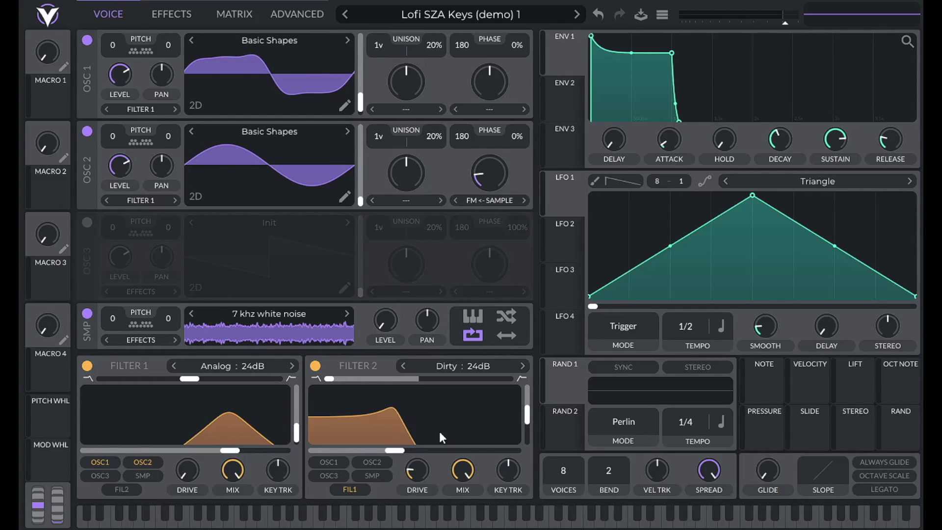
Set Filter 2's cutoff to about 3 kHz and lower its resonance to a flat low-pass shape.
right_click(394, 449)
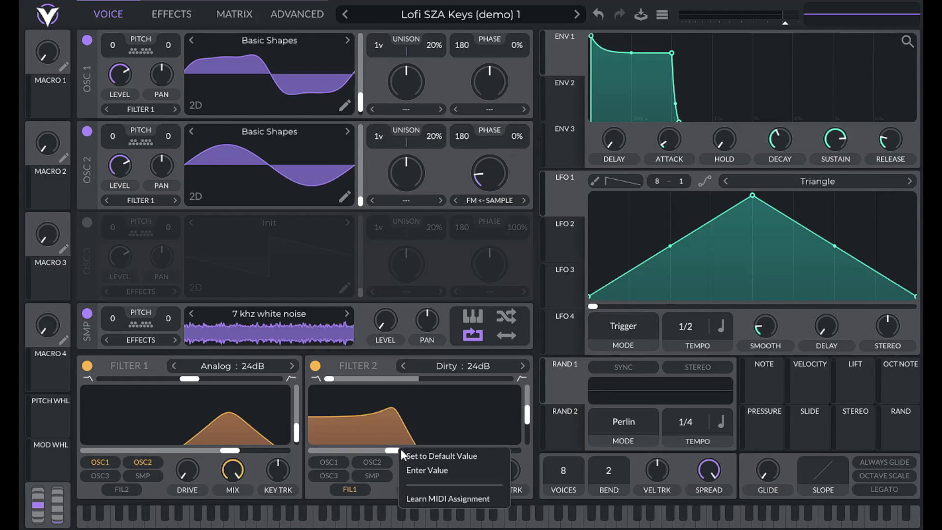
left_click(416, 468)
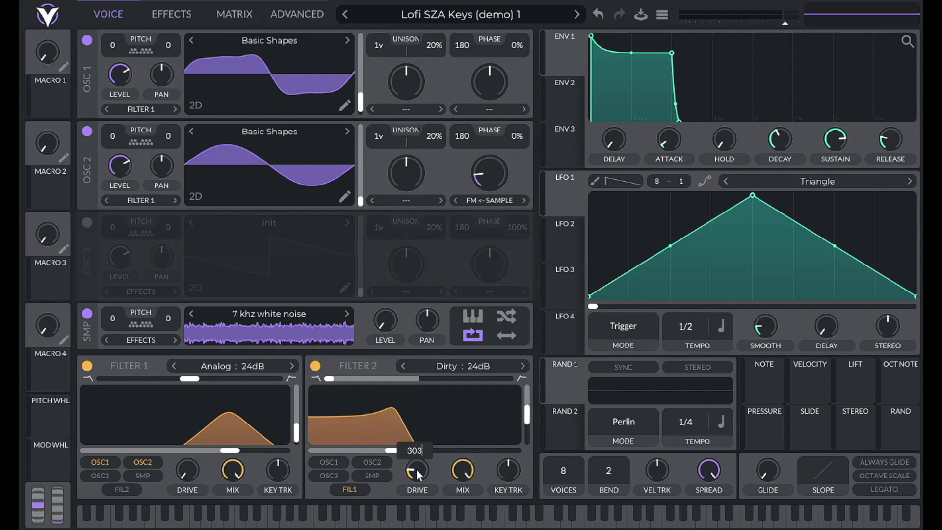
key("Return")
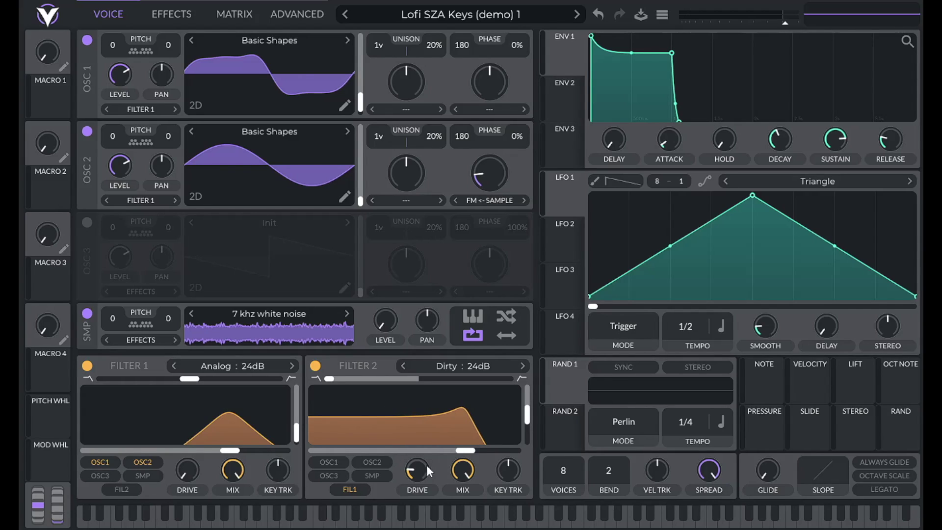
left_click_drag(527, 417, 544, 506)
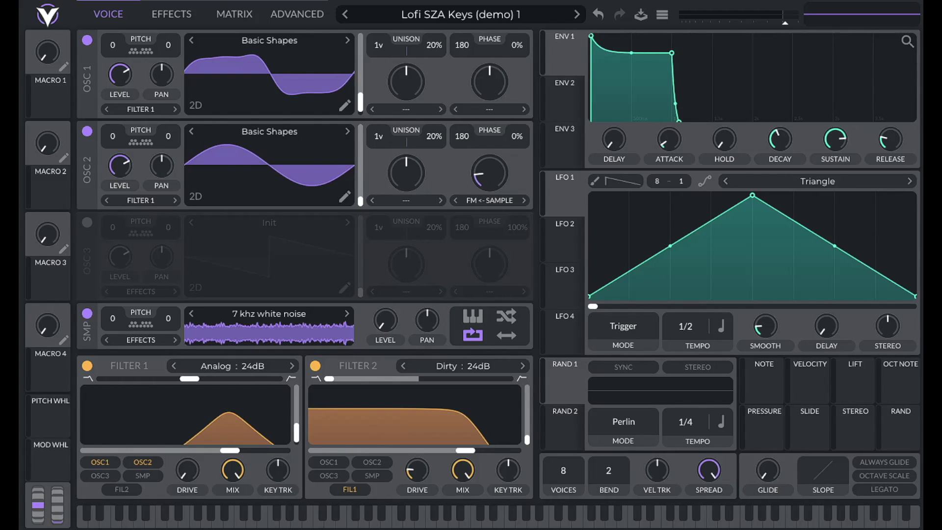
left_click(172, 13)
left_click(113, 14)
mouse_move(413, 470)
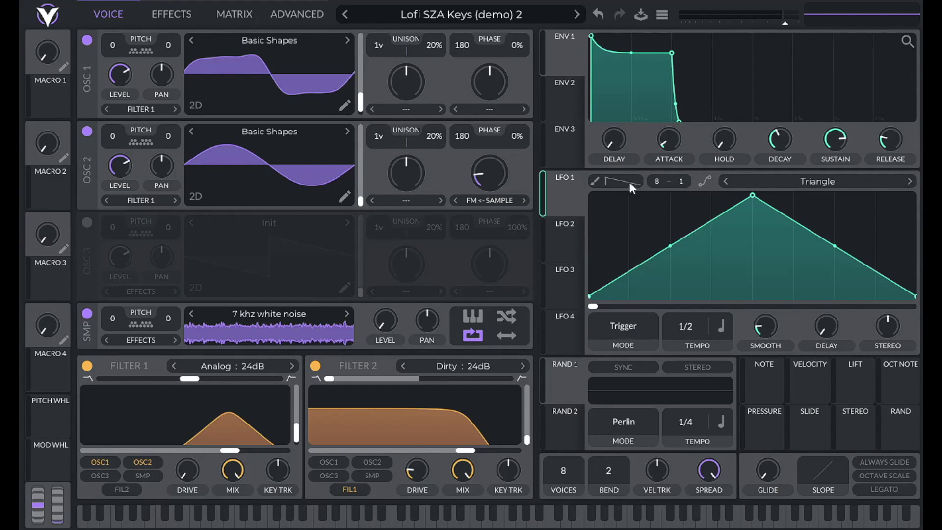
Smooth LFO 1's triangle curve and set its rate in seconds to 0.8.
left_click(705, 184)
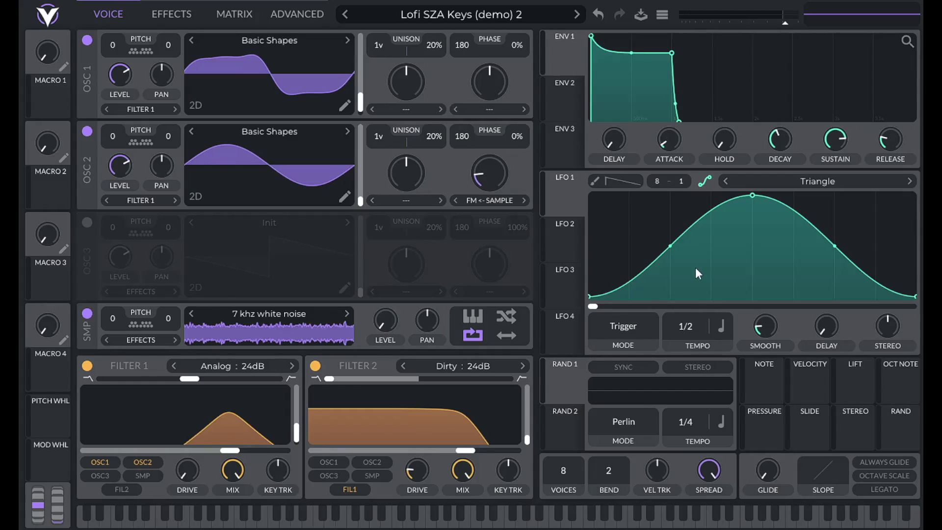
left_click(722, 326)
left_click(728, 348)
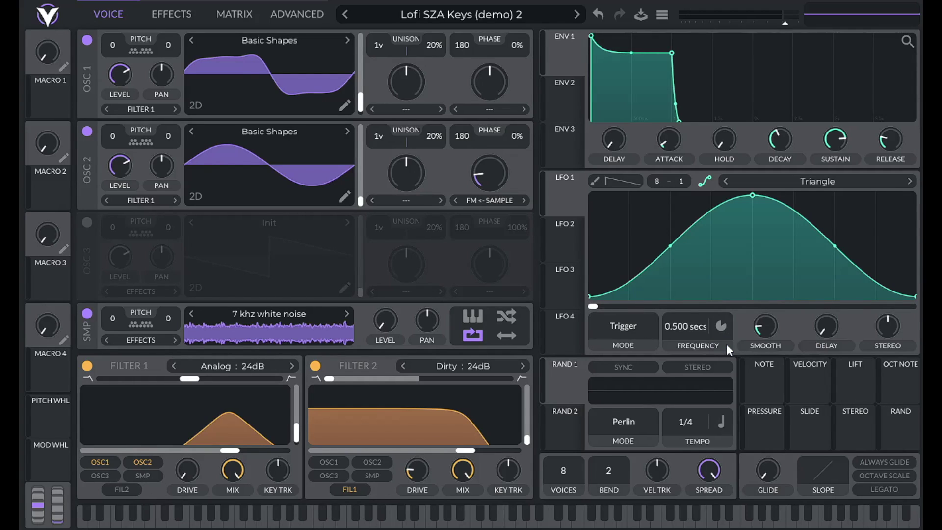
right_click(682, 325)
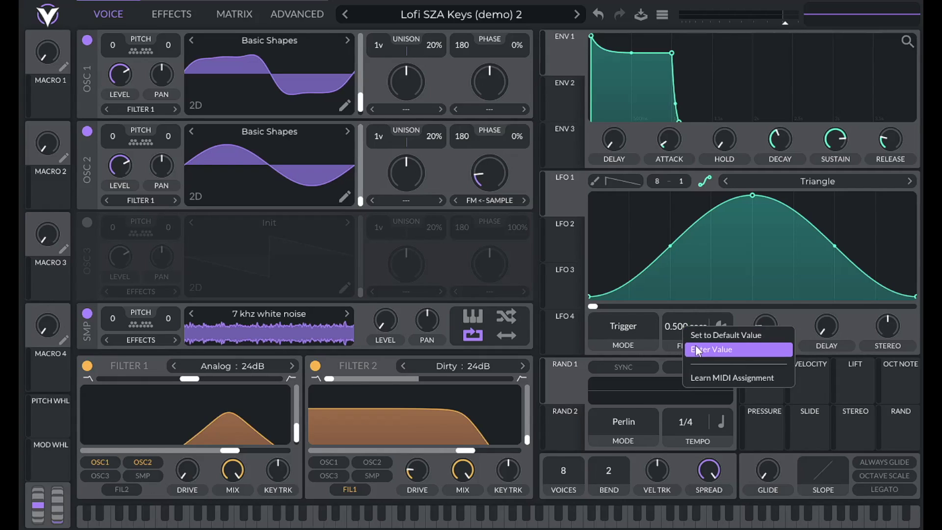
left_click(695, 345)
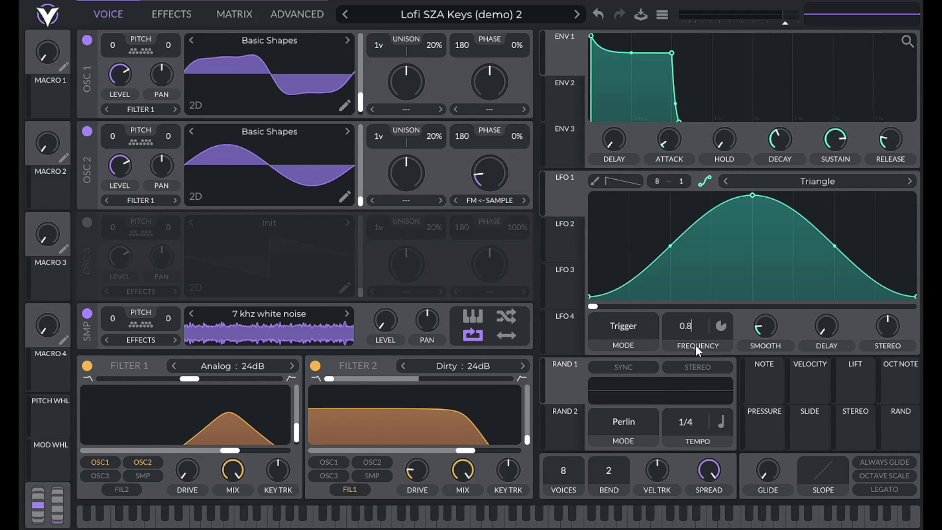
Modulate the fine tuning of Oscillators 1 and 2 with LFO 1 and control both modulation amounts with Macro 1.
mouse_move(573, 199)
left_click_drag(572, 197, 345, 179)
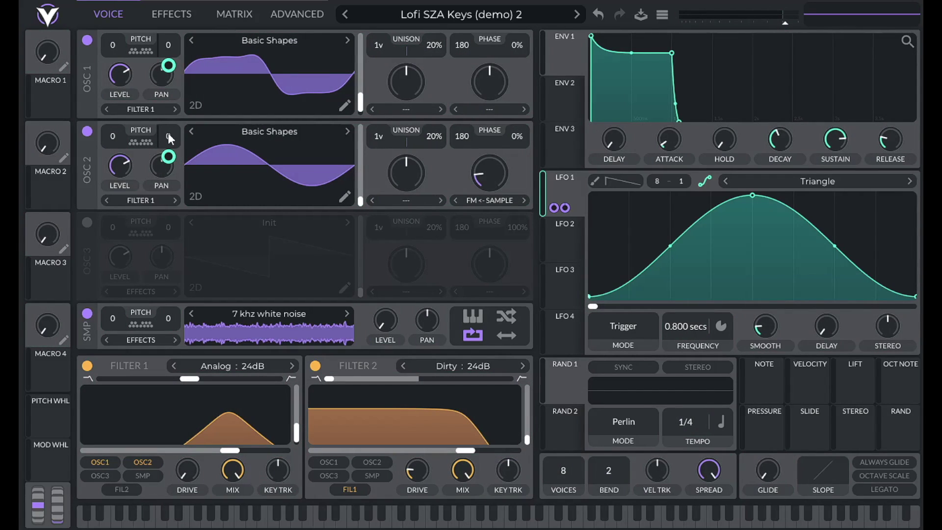
left_click_drag(45, 98, 564, 207)
Set Macro 1 to 0.25 and rename it SLO WOBL.
right_click(44, 52)
left_click(63, 77)
type("0.25")
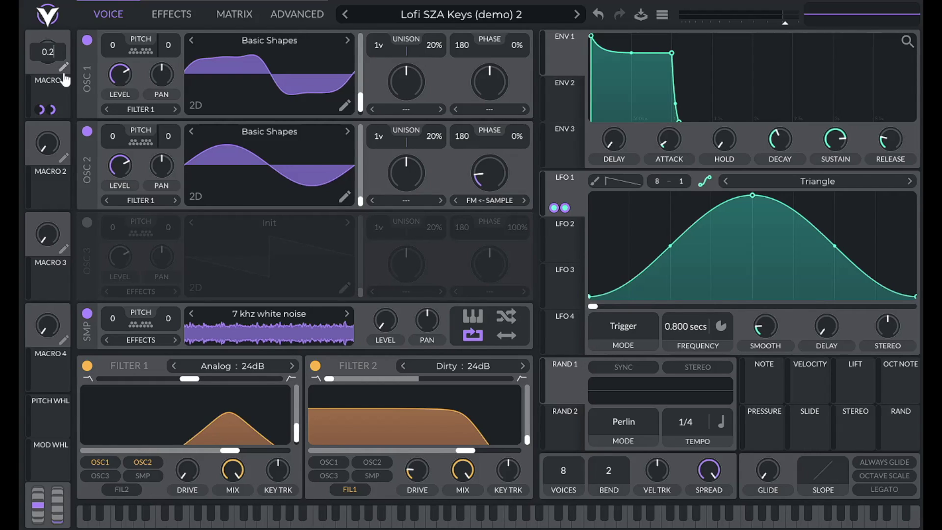
key("Return")
double_click(56, 73)
type("slo wor")
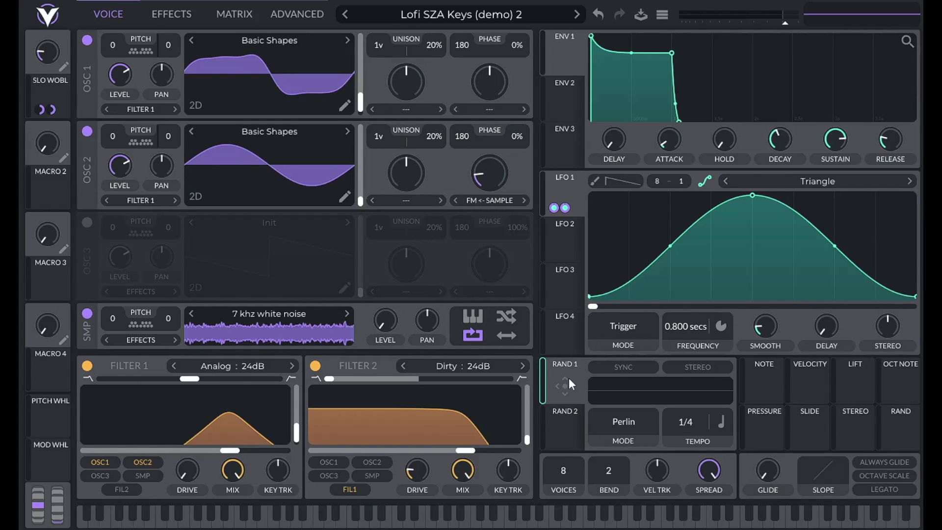
Switch Random 1's rate to seconds and set it to 0.06.
left_click(719, 425)
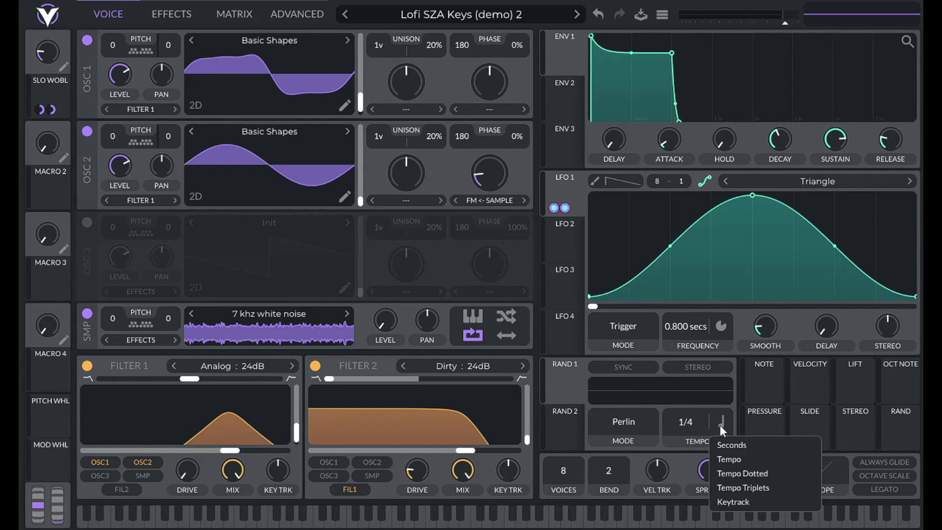
left_click(725, 442)
right_click(681, 422)
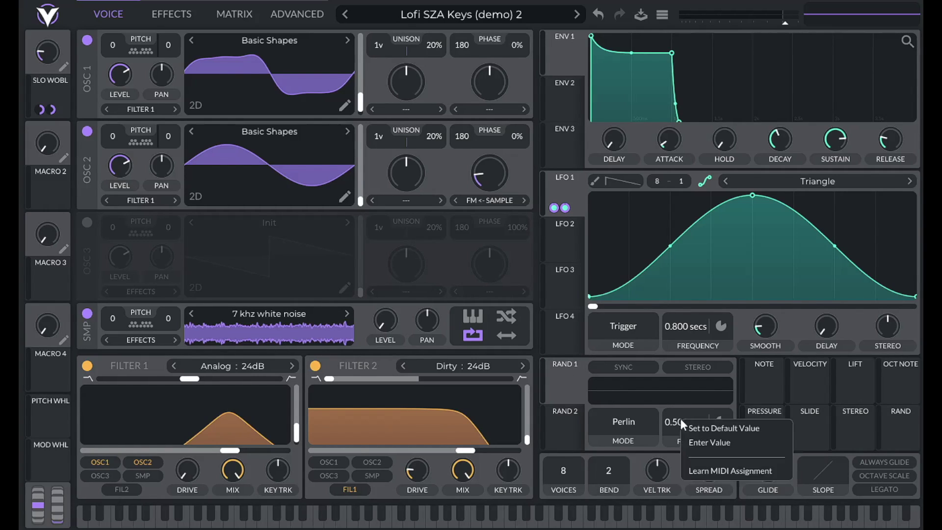
left_click(696, 442)
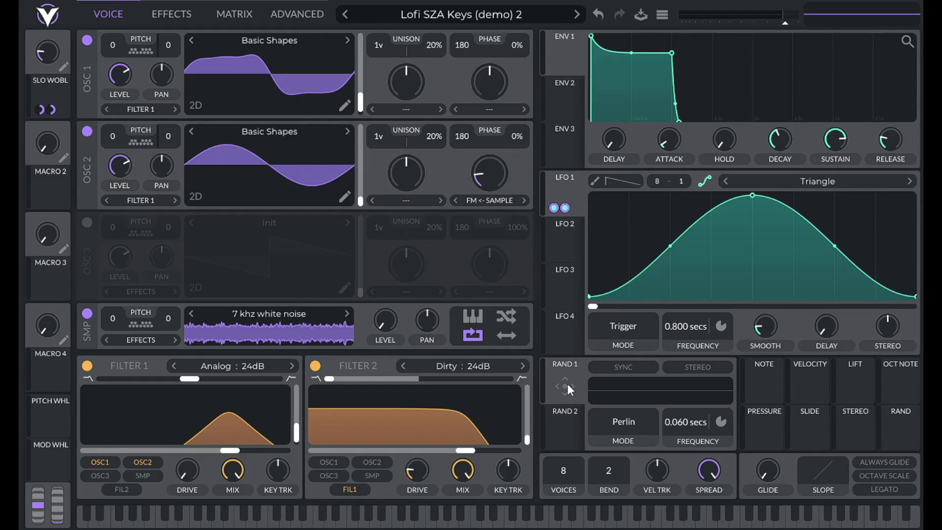
Modulate the fine tuning of Oscillators 1 and 2 with Random 1 and control both modulation amounts with Macro 2.
left_click_drag(567, 385, 169, 65)
left_click_drag(554, 394, 168, 156)
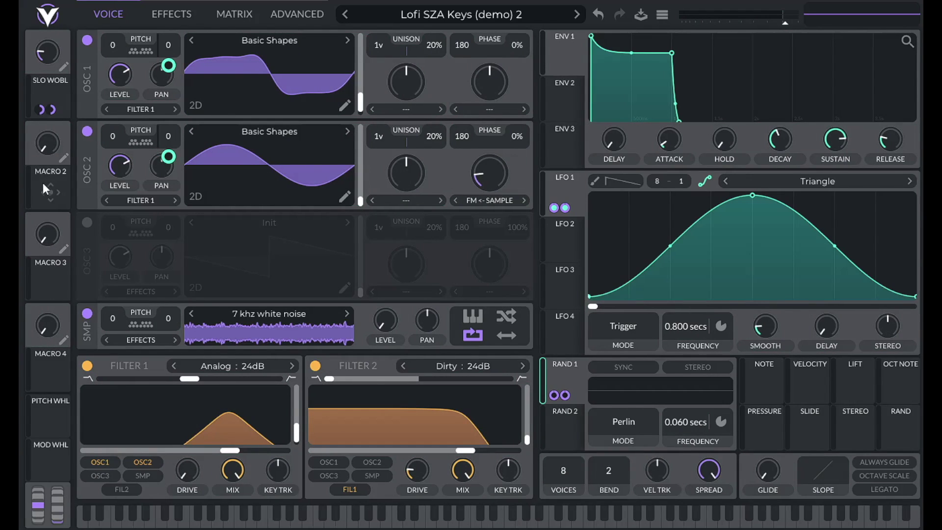
left_click_drag(50, 192, 548, 393)
left_click_drag(42, 200, 565, 395)
Raise Macro 2 to a low value and rename it JITTER.
right_click(44, 142)
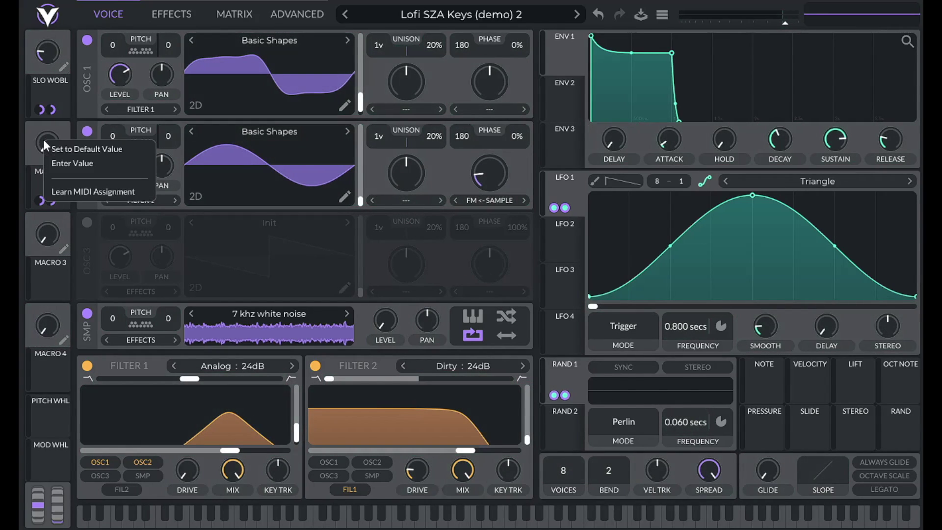
left_click(65, 165)
key("Return")
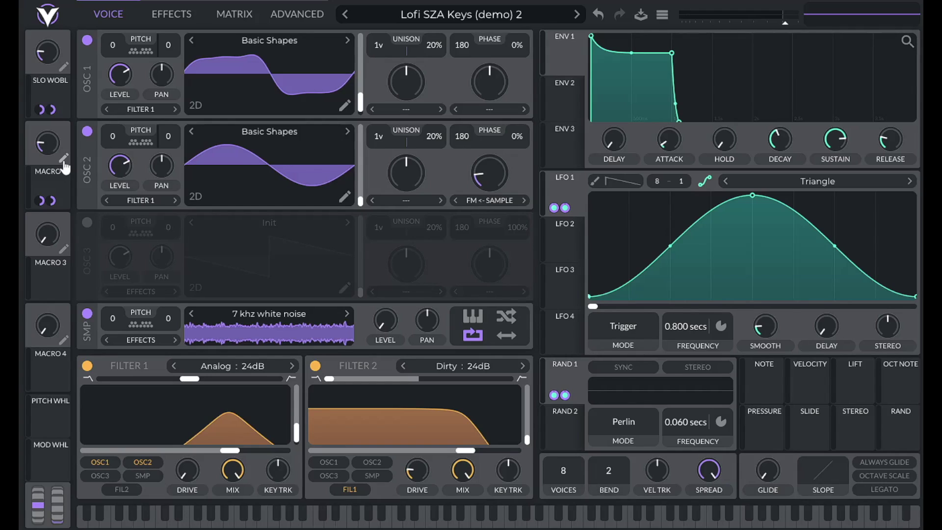
left_click(64, 160)
type("JITTER")
Modulate Oscillator 1's level with LFO 1 and control that modulation amount with Macro 3.
mouse_move(567, 182)
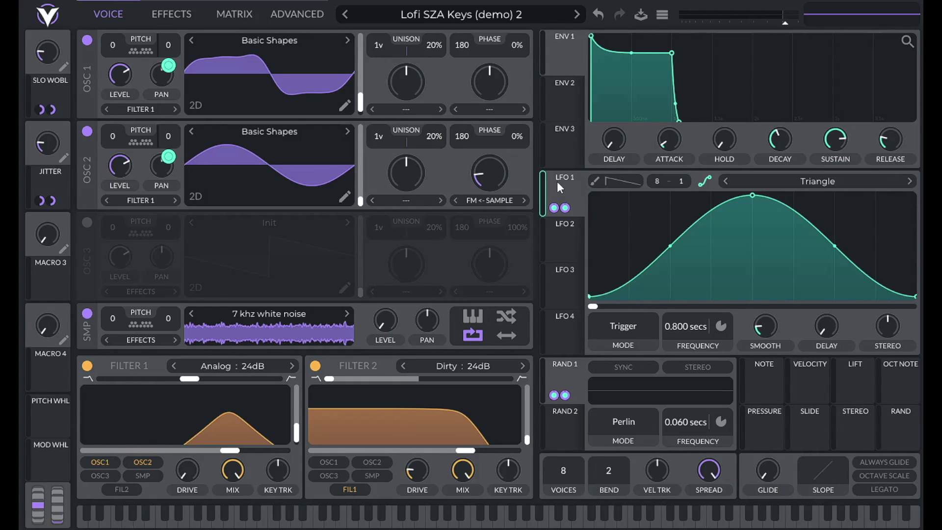
left_click_drag(569, 190, 113, 75)
left_click_drag(47, 283, 577, 208)
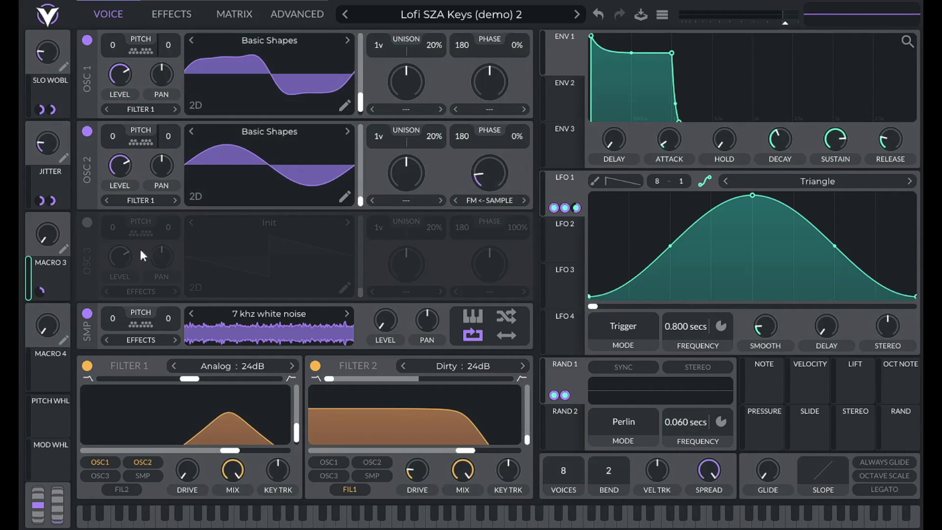
Rename Macro 3 as TREMOLO and set its value to 0.4.
left_click(63, 248)
type("tremolo")
key("Return")
right_click(43, 237)
left_click(60, 253)
key("BackSpace")
type("0.4")
key("Return")
key("a")
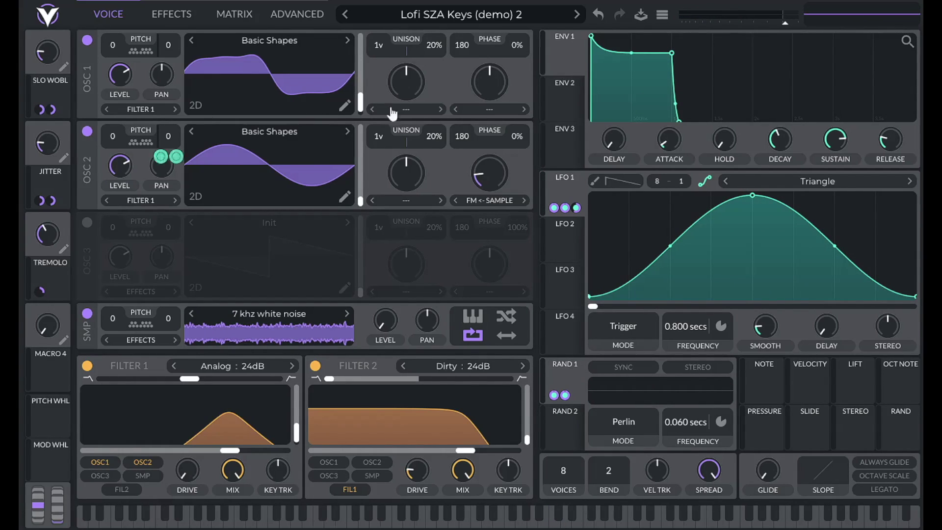
left_click_drag(567, 266, 116, 172)
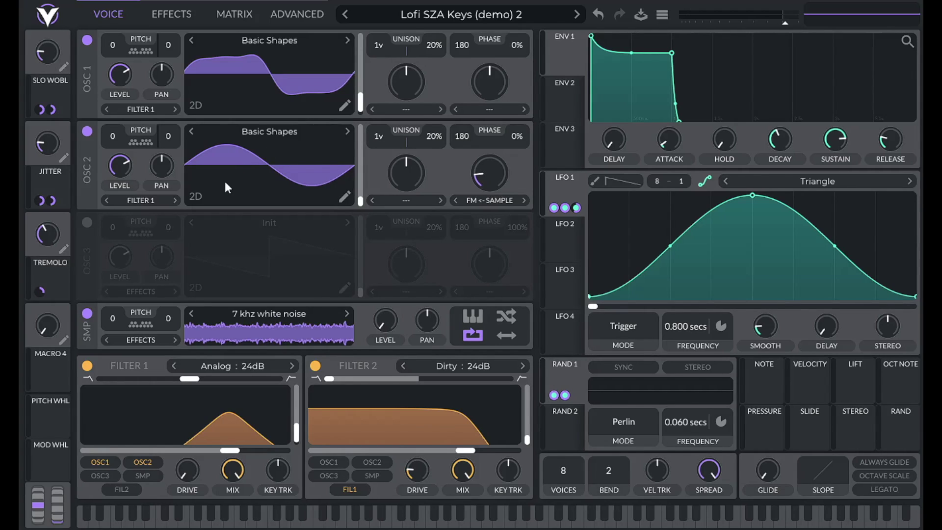
Set Oscillator 2's spectral morph to Form Scale and modulate its amount with Random 1.
left_click(401, 201)
left_click(416, 264)
left_click_drag(562, 378, 404, 172)
Set the Random 1 modulation amount on Oscillator 2's Form Scale morph to 0.18.
right_click(576, 396)
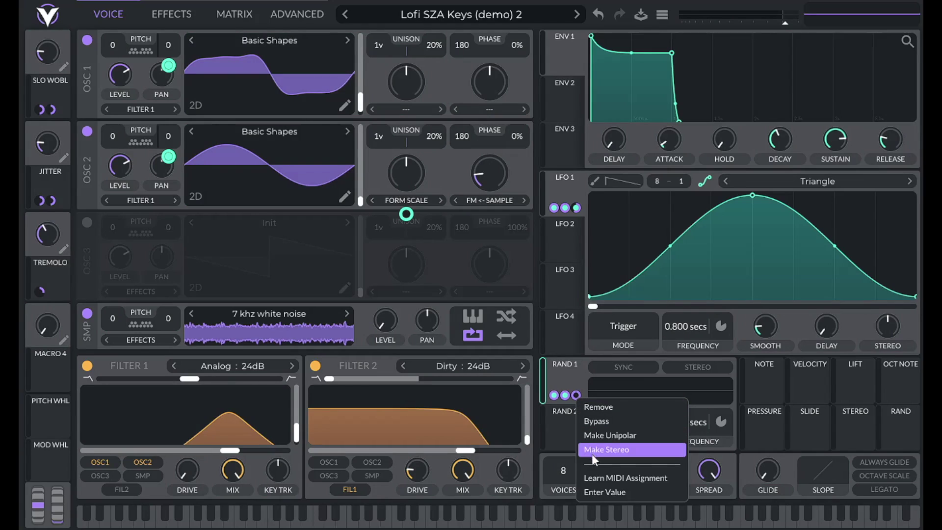
left_click(599, 492)
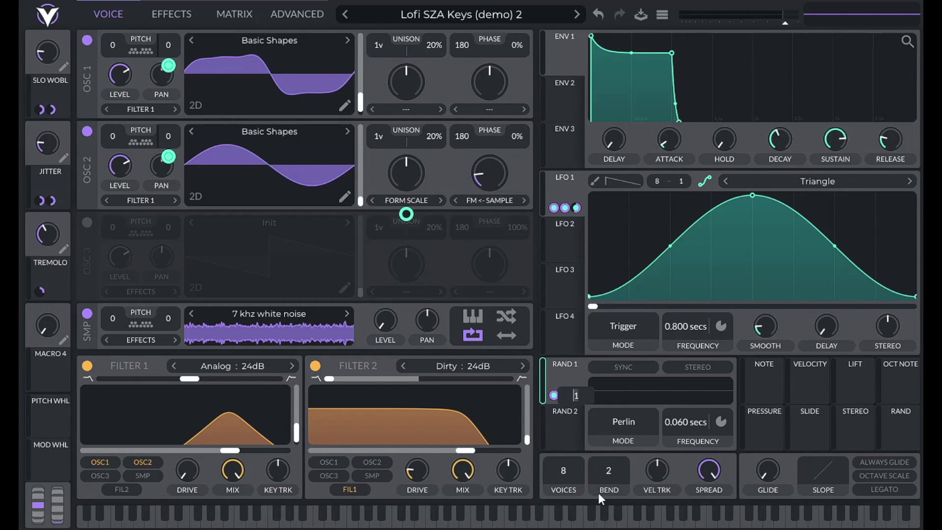
type("0.18")
key("Return")
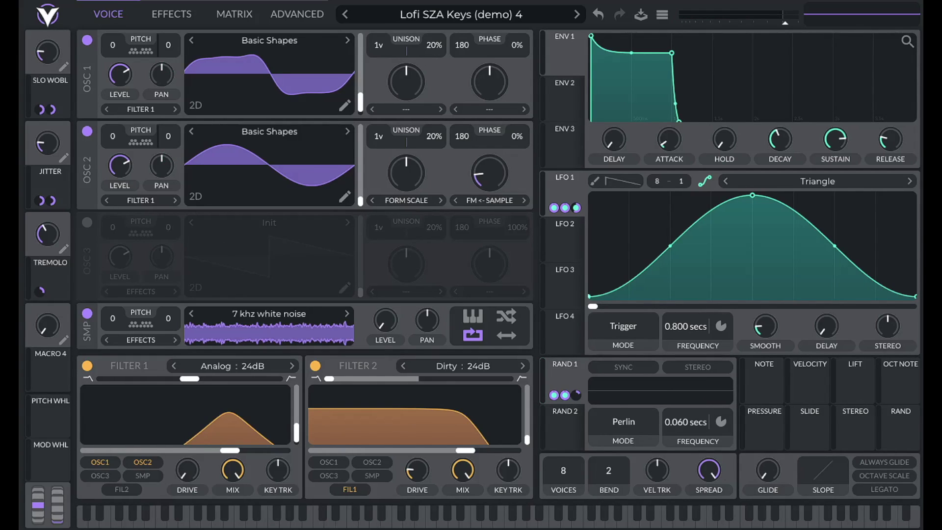
Enable the Distortion effect with Soft Clip and set its drive to 10.
left_click(156, 21)
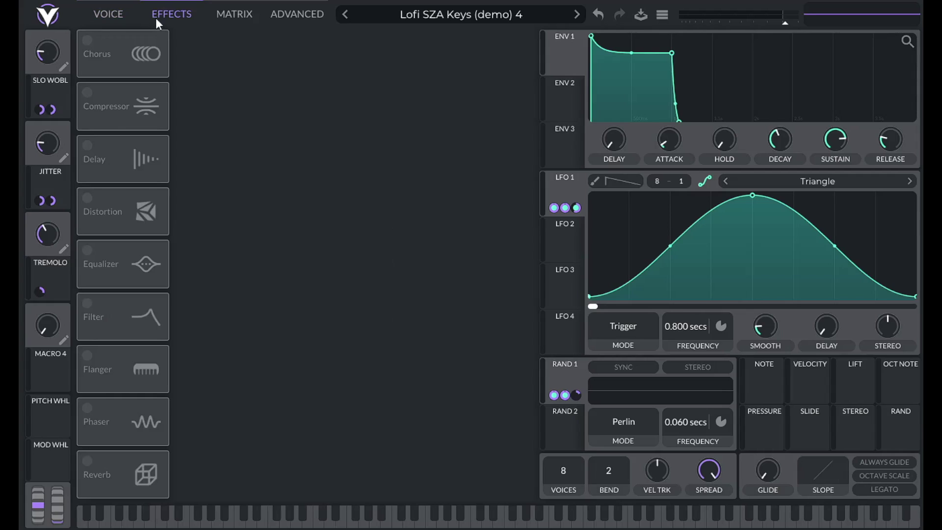
left_click(87, 198)
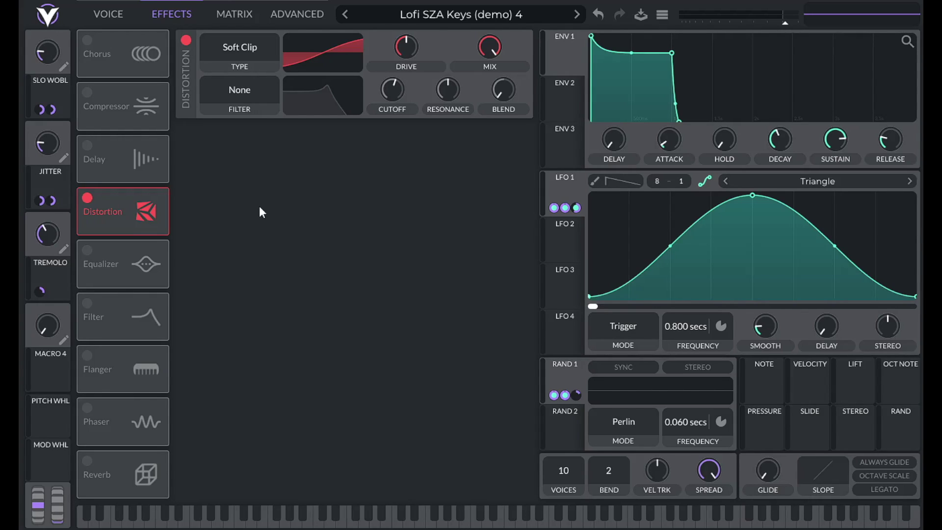
right_click(397, 47)
left_click(416, 69)
type("10")
key("Return")
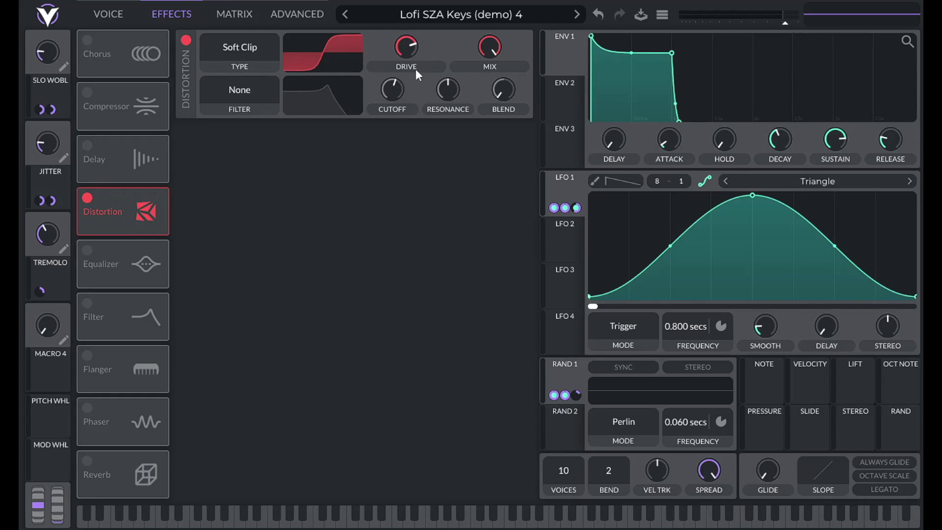
Lower the master volume slightly and set the voice transpose to 12.
left_click_drag(778, 22, 775, 28)
left_click(317, 15)
left_click_drag(152, 463, 155, 424)
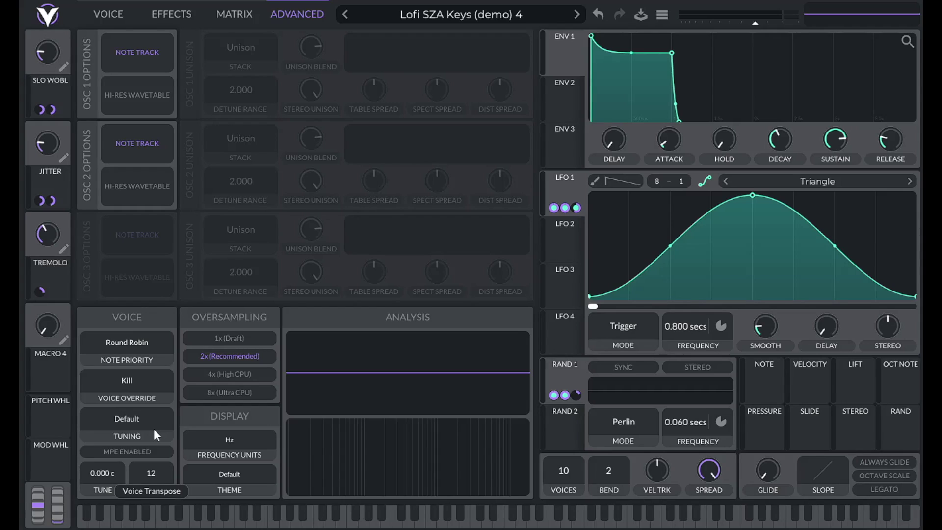
Turn off the Distortion effect.
left_click(110, 15)
left_click(171, 8)
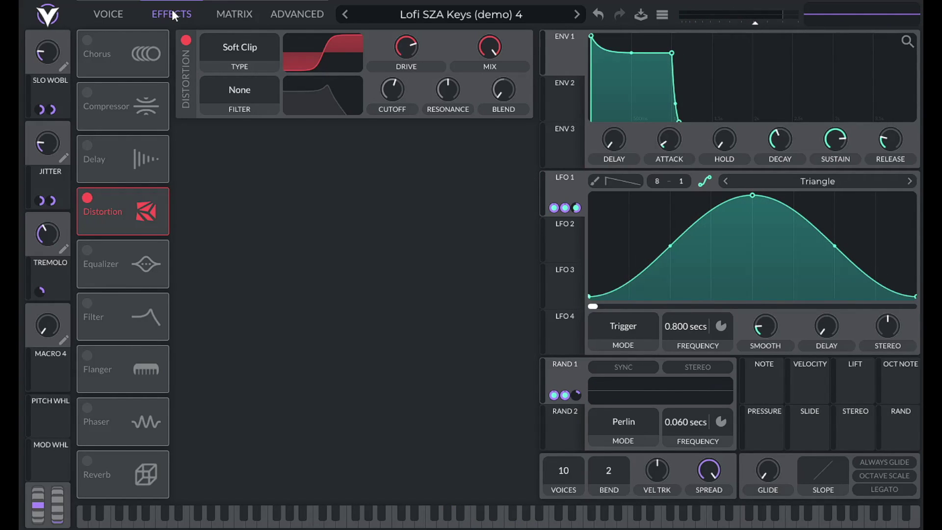
left_click(185, 41)
Try a much higher drive on Filter 2 and audition it with a few notes.
left_click(112, 16)
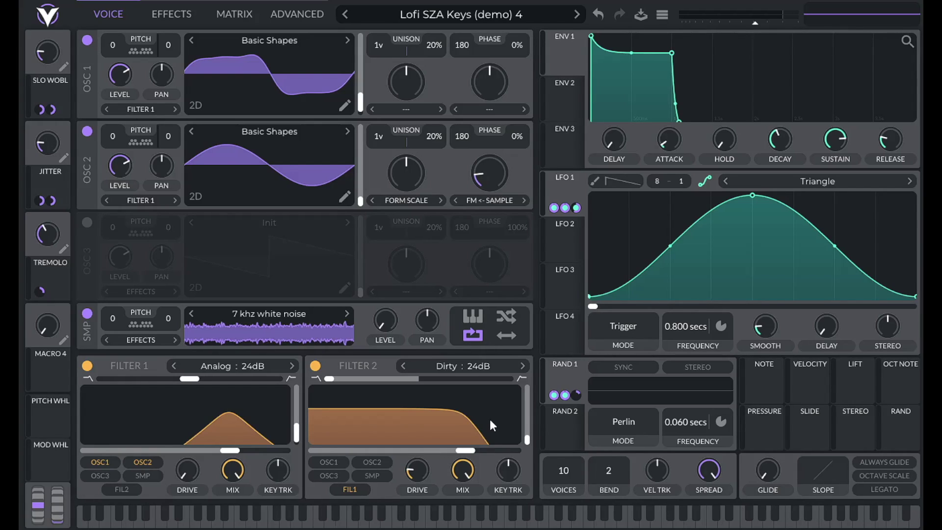
right_click(415, 470)
left_click(427, 492)
key("a")
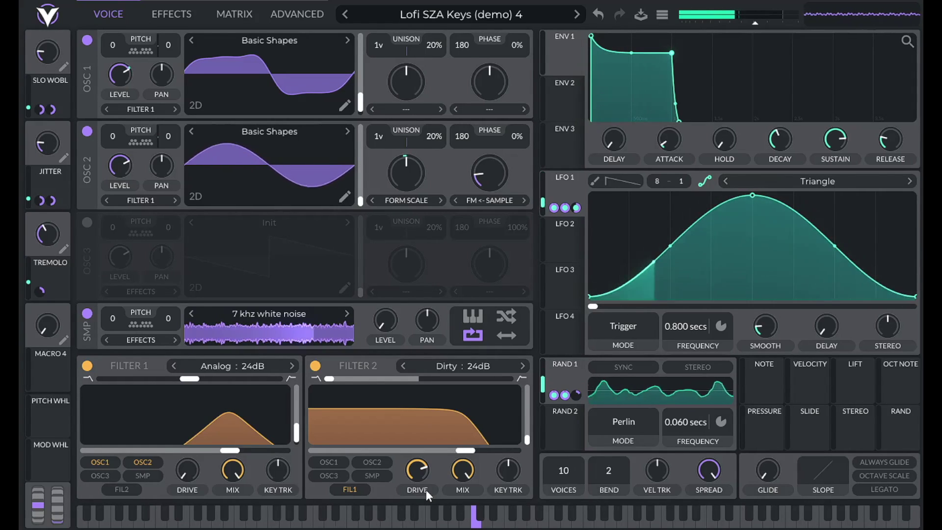
key("d")
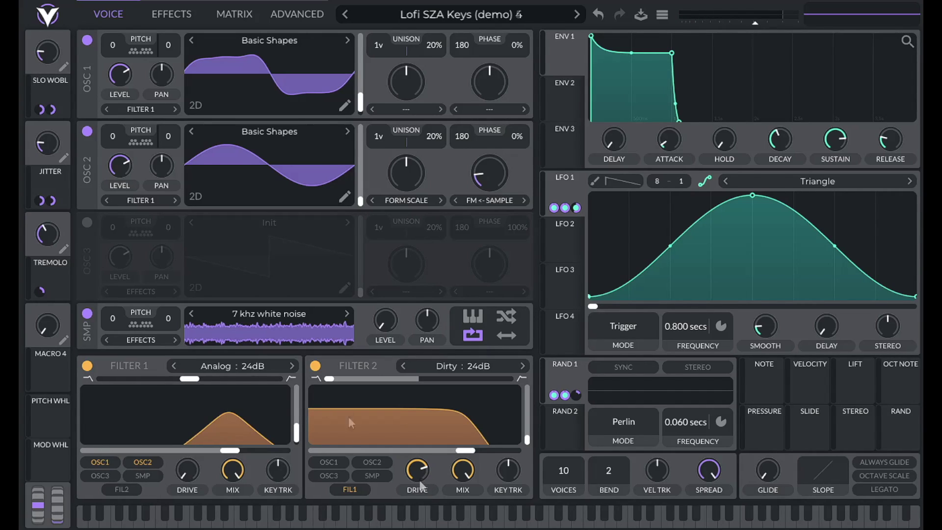
Set Filter 2's drive to 3.
right_click(413, 471)
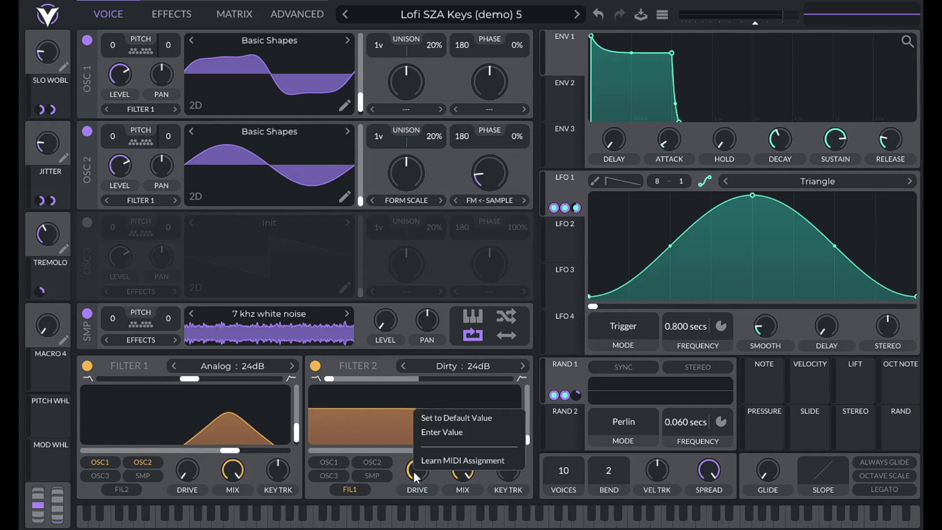
left_click(437, 431)
type("3")
key("Return")
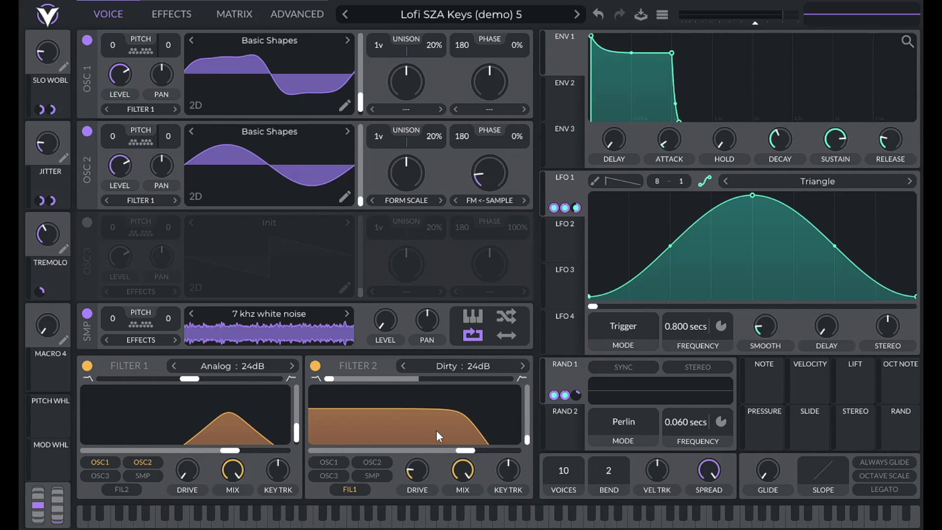
Enable the Soft Clip Distortion effect and reduce its drive to a moderate amount.
left_click(171, 19)
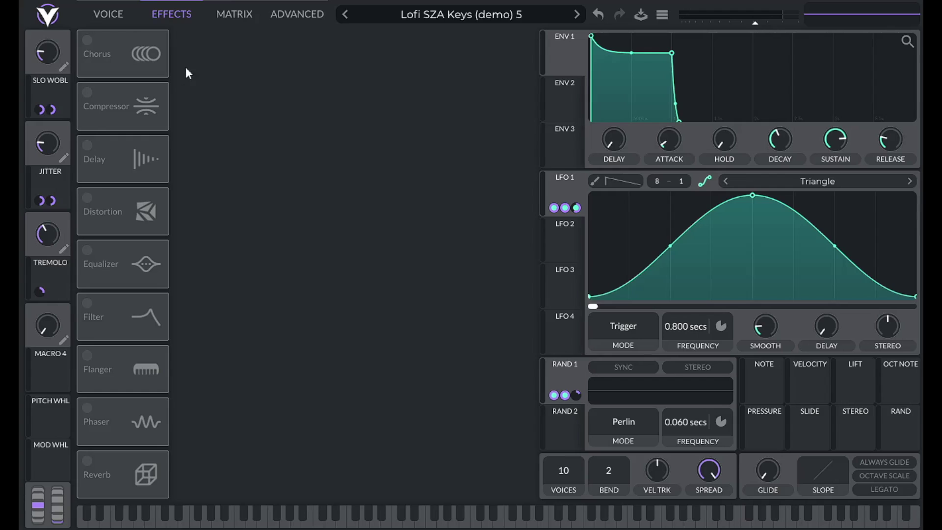
left_click(88, 196)
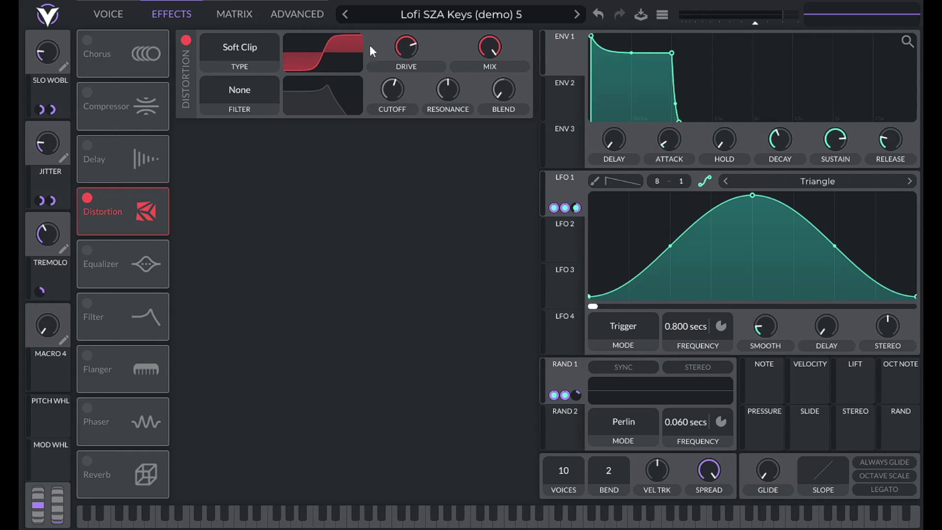
right_click(399, 45)
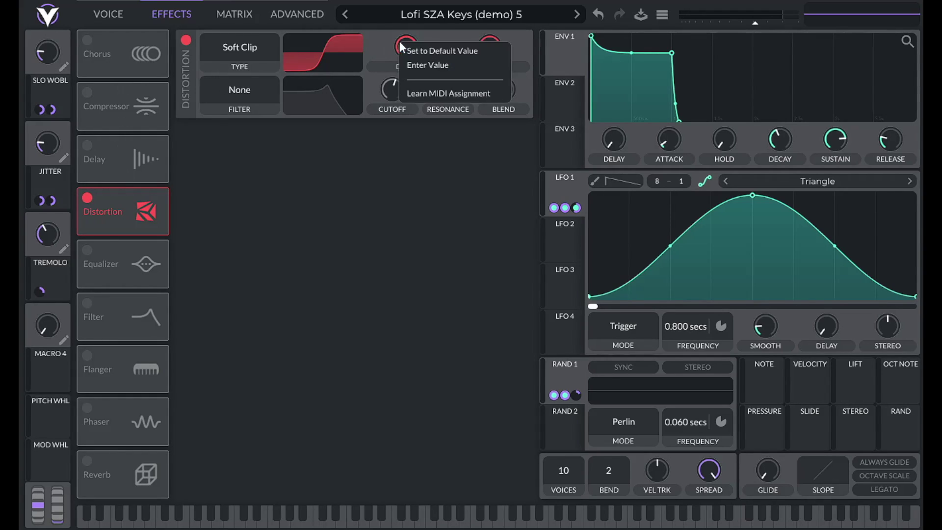
left_click(420, 63)
key("Return")
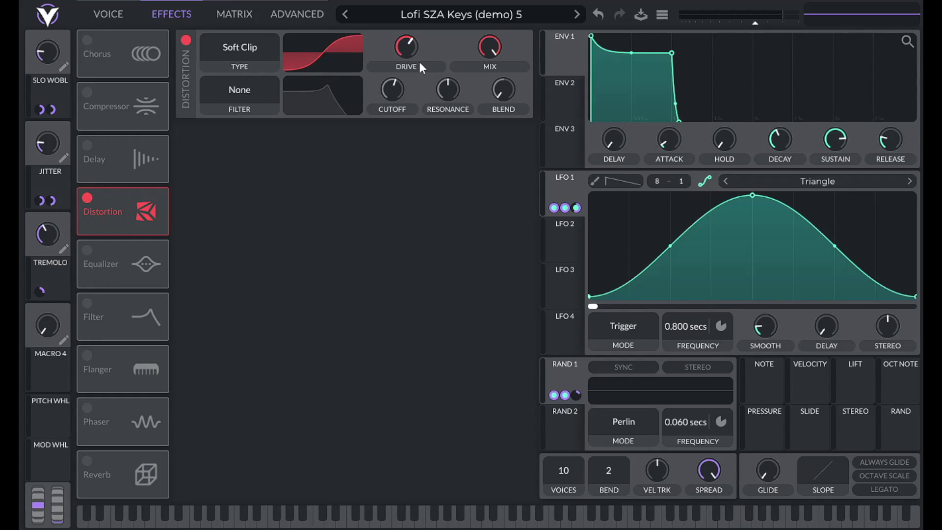
Bring the Distortion mix down to zero and modulate it with Macro 4, raised to a fairly low value.
left_click_drag(488, 52, 342, 365)
mouse_move(49, 374)
left_mouse_down()
mouse_move(117, 237)
mouse_move(489, 80)
left_mouse_up()
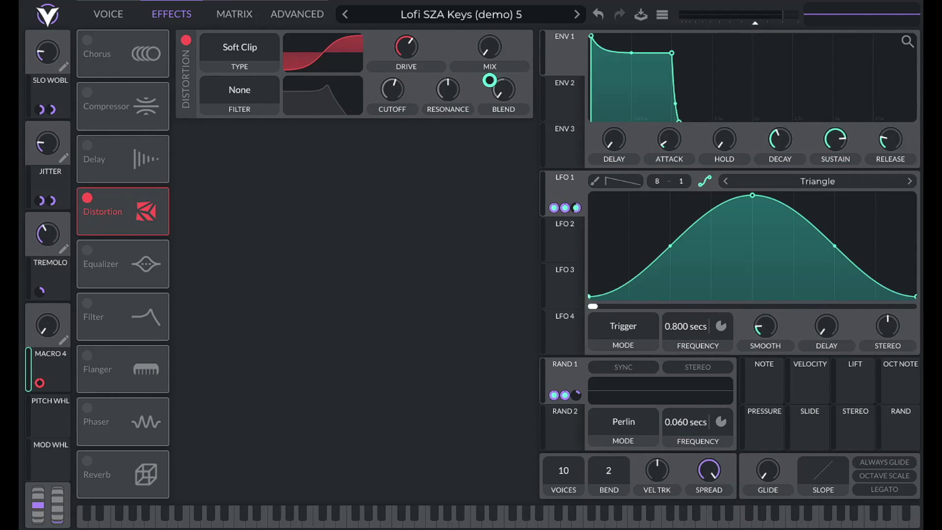
right_click(46, 325)
left_click(59, 348)
Set the Distortion filter to Pre with minimum resonance and a higher cutoff.
left_click(240, 88)
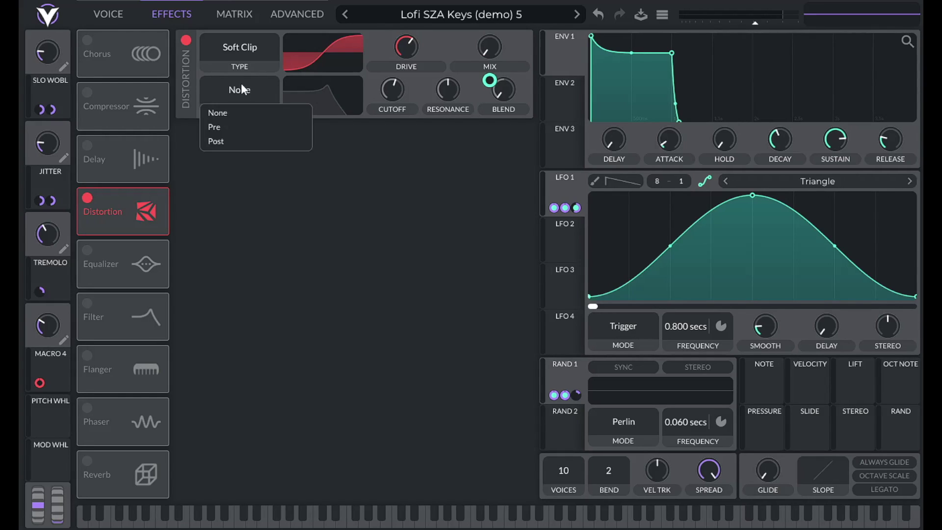
left_click(226, 123)
left_click_drag(437, 89, 425, 131)
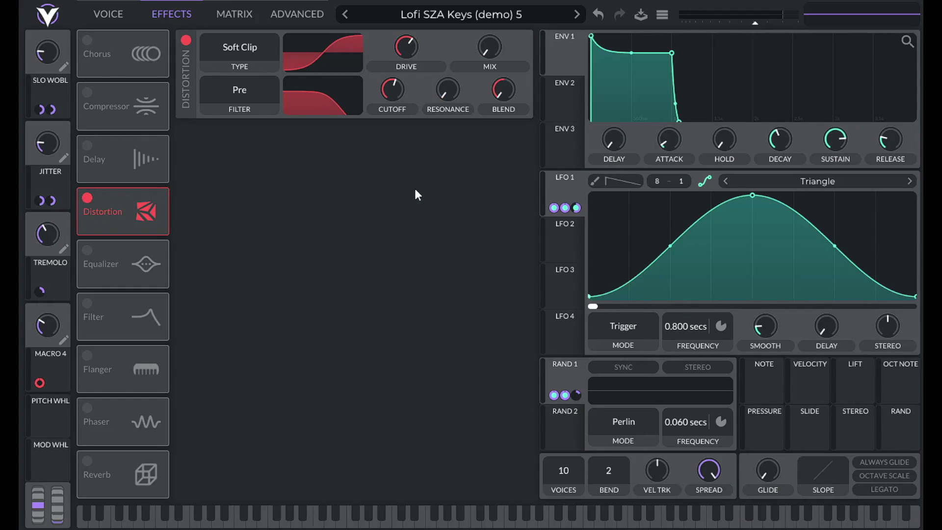
right_click(395, 89)
left_click(402, 105)
key("Return")
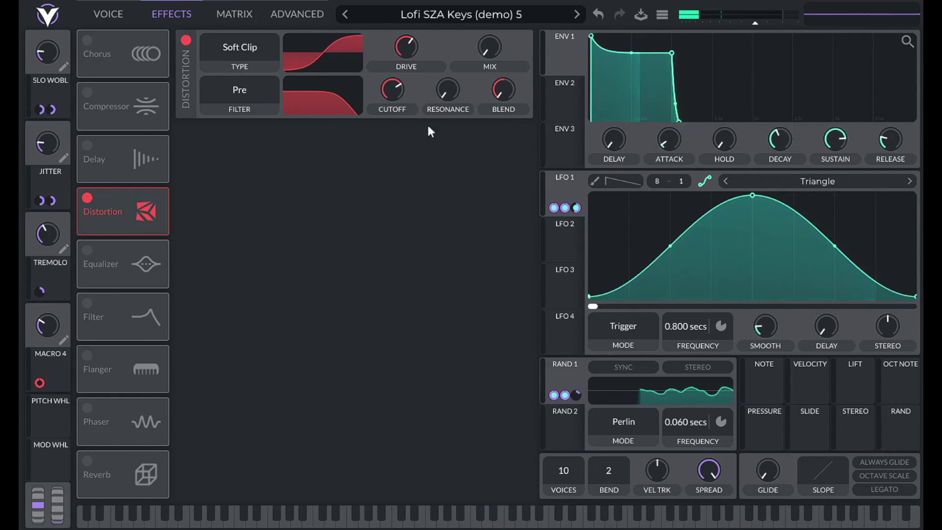
Raise the master volume and add a Compressor directly after Distortion, with both placed ahead of Chorus.
left_click_drag(755, 22, 779, 28)
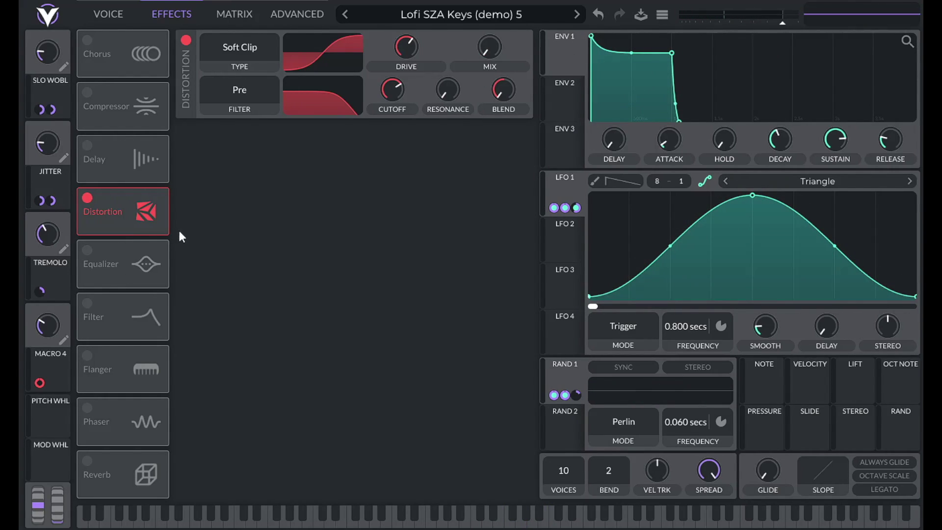
left_click(87, 93)
left_click_drag(107, 213, 103, 28)
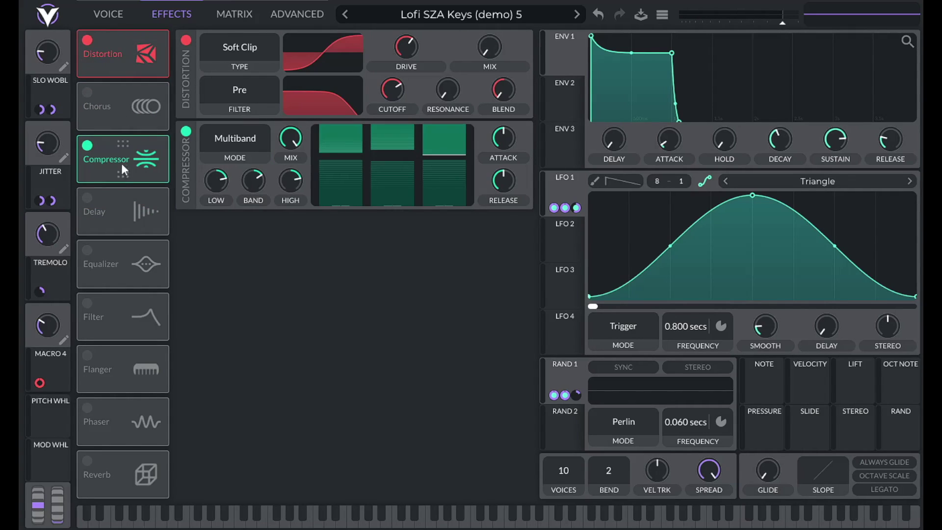
left_click_drag(121, 161, 111, 119)
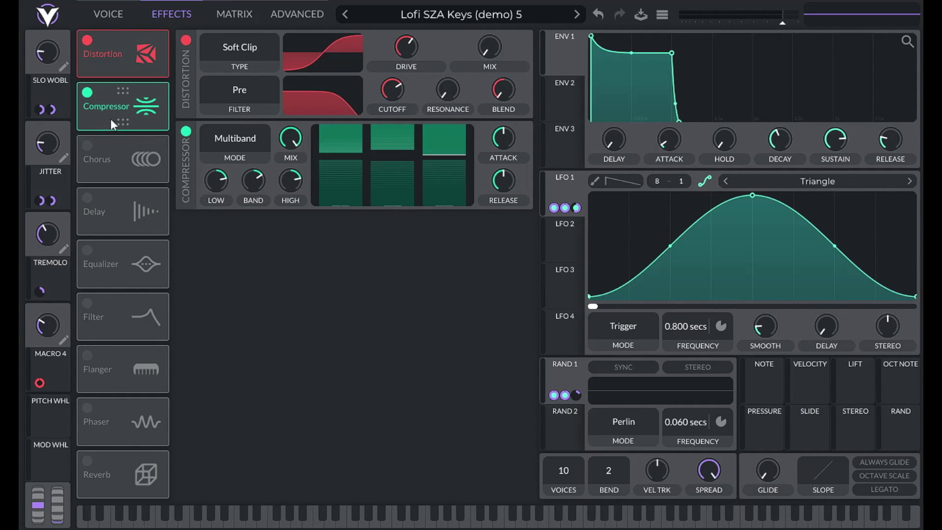
Set the Compressor to Single Band, raising its upper threshold and minimizing the lower section's ratio.
left_click(245, 134)
left_click(232, 205)
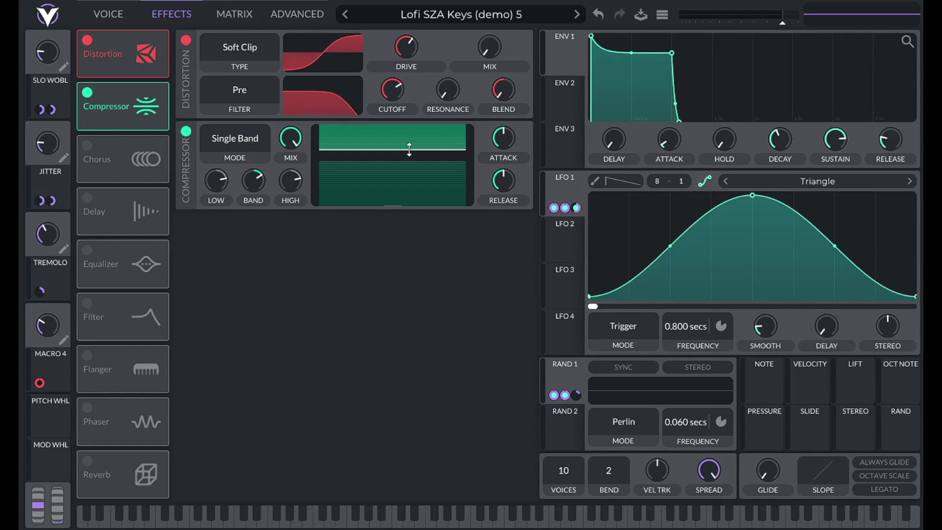
left_click_drag(409, 150, 409, 142)
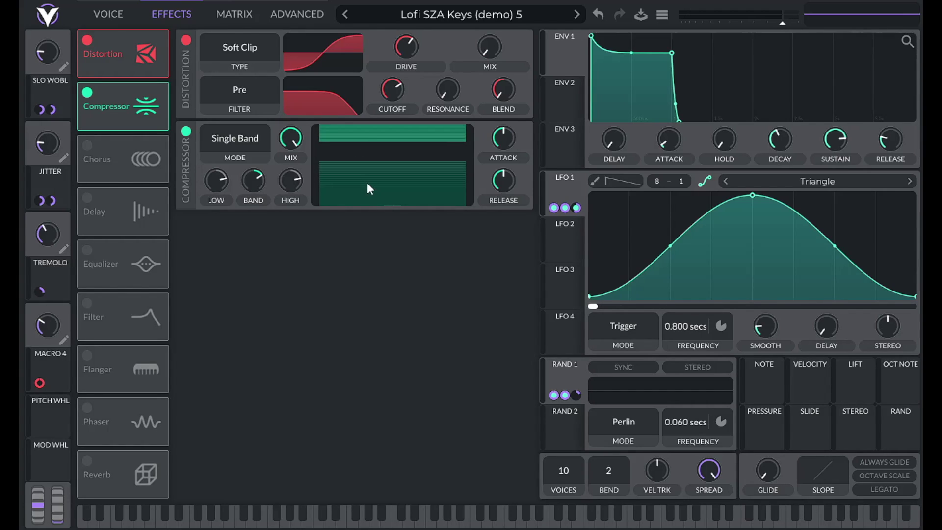
left_click(373, 171)
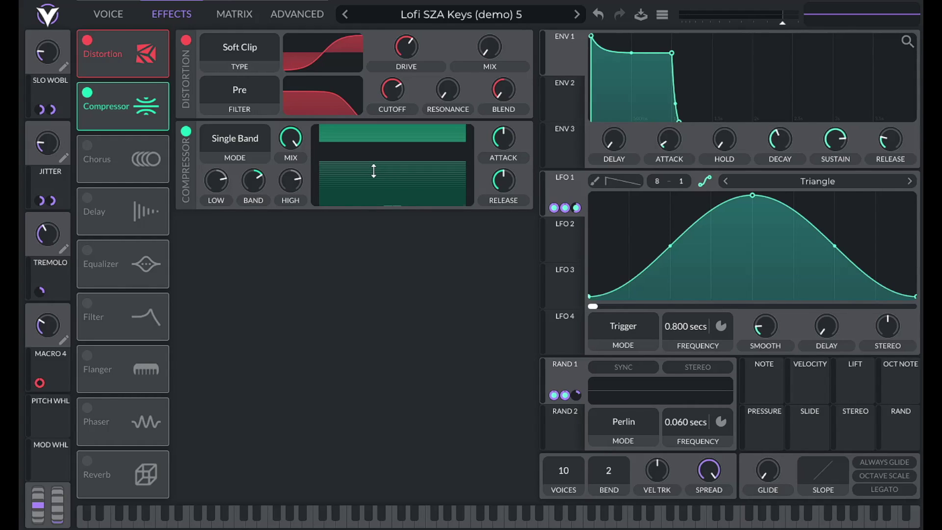
Set the Compressor's attack to 30.
right_click(498, 142)
left_click(511, 161)
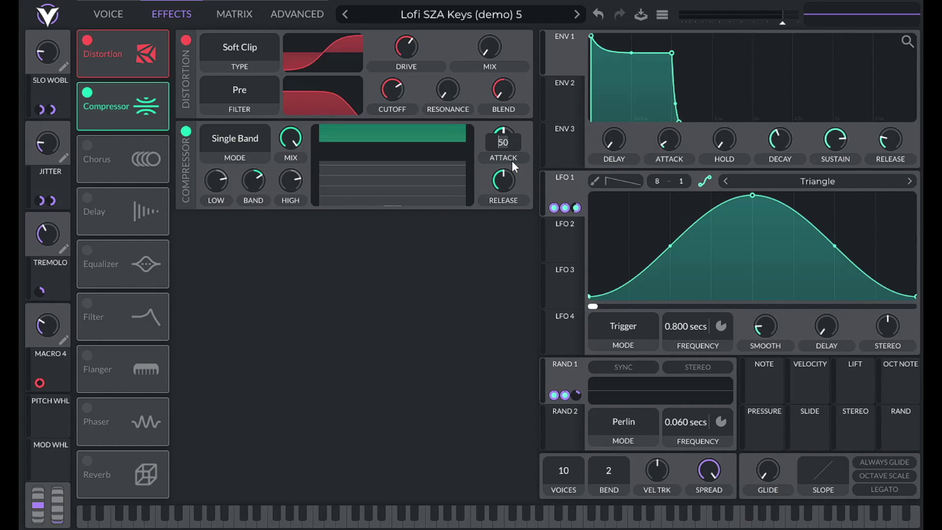
key("Delete")
key("Delete")
type("30")
key("Return")
Reduce the Compressor's release and mix to low values.
right_click(493, 176)
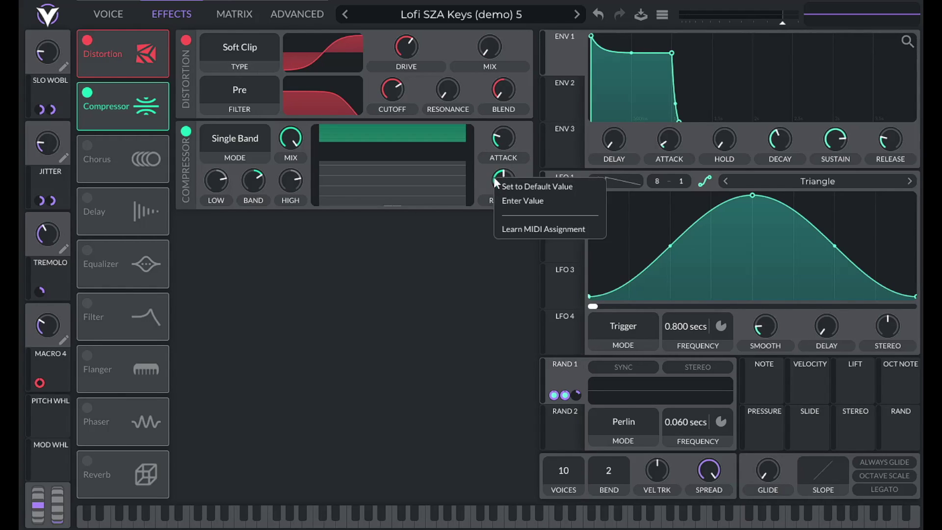
left_click(509, 198)
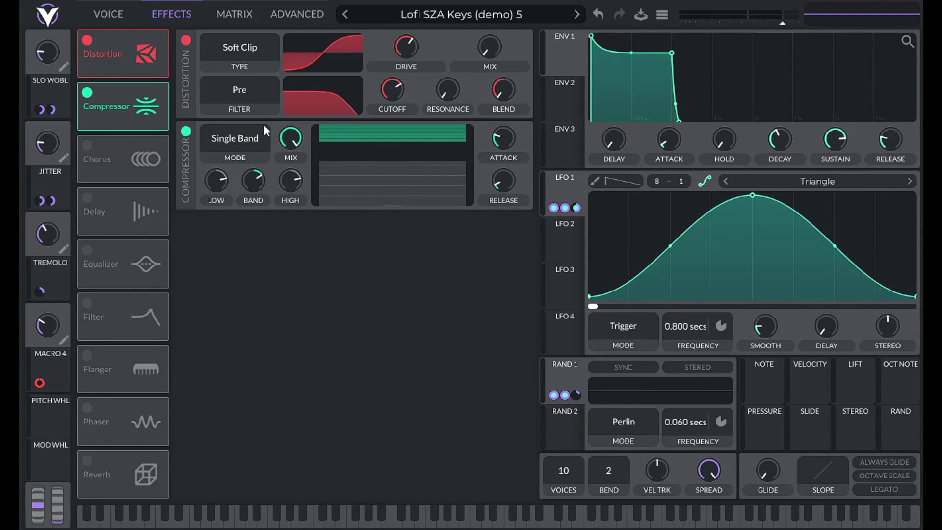
right_click(289, 139)
left_click(294, 157)
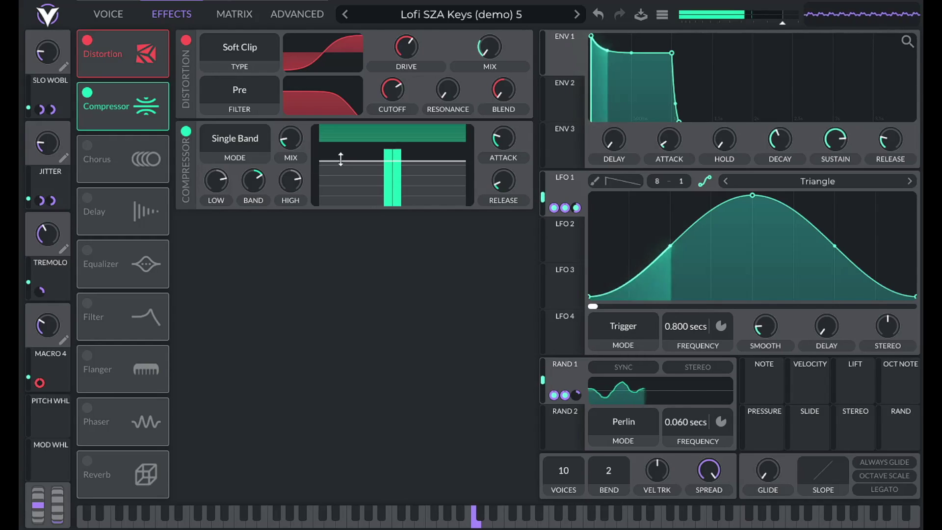
Compare the played chords with the Compressor bypassed and engaged, leaving it on.
left_click(186, 132)
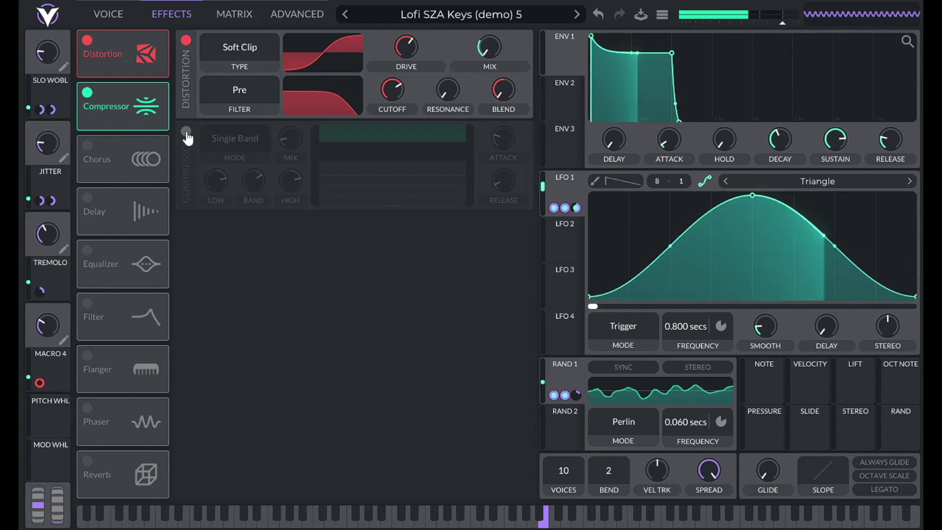
left_click(187, 132)
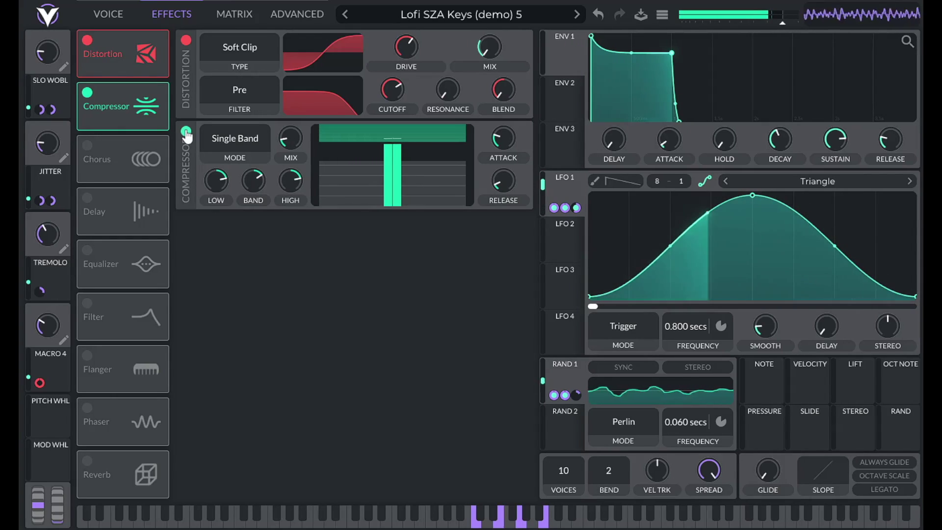
left_click(186, 132)
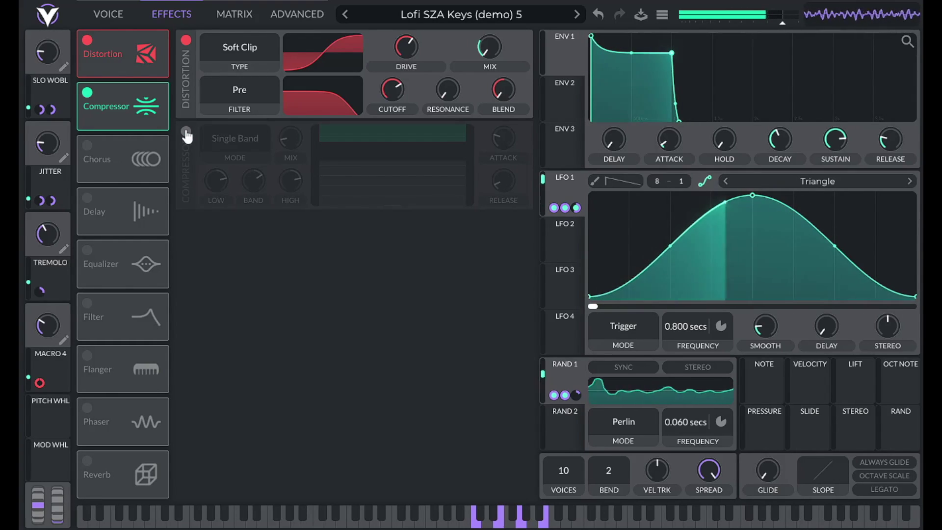
left_click(187, 132)
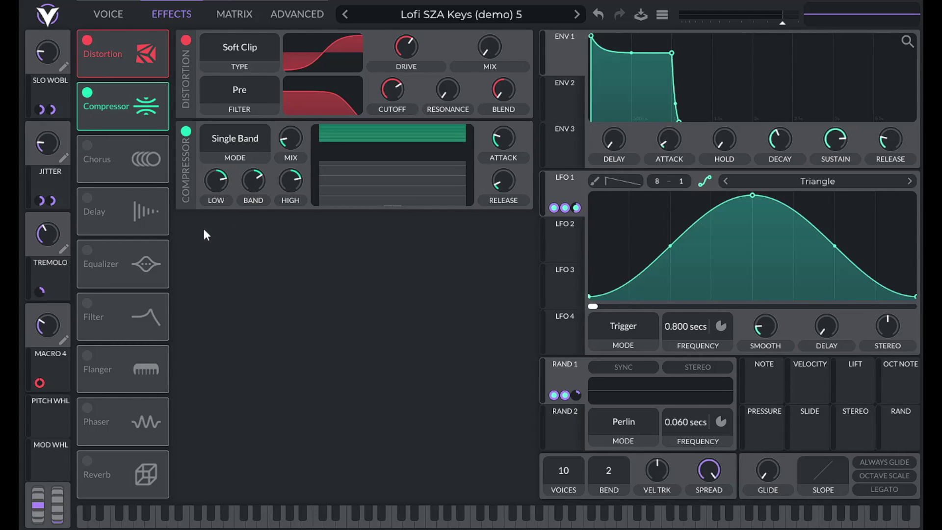
Enable the Equalizer, switch its low band to high-pass, minimize that band's resonance and raise its cutoff.
left_click(88, 251)
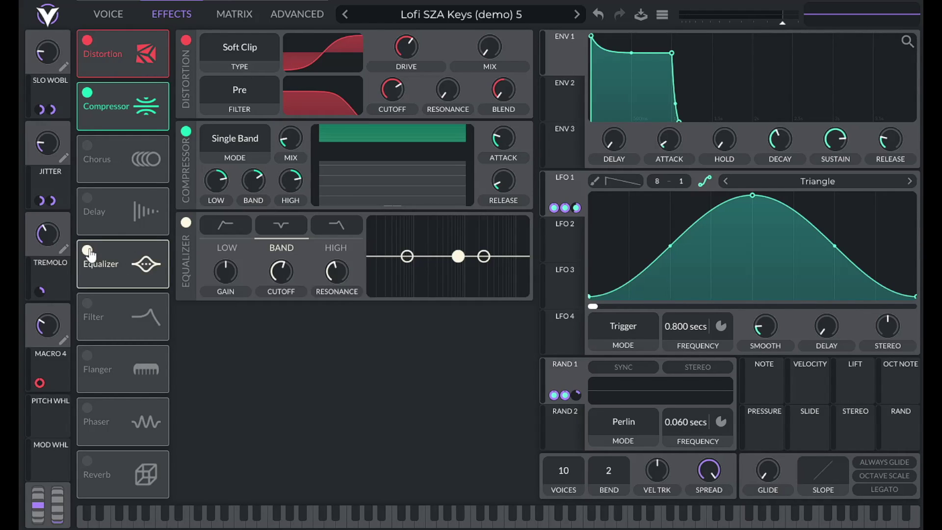
left_click(226, 227)
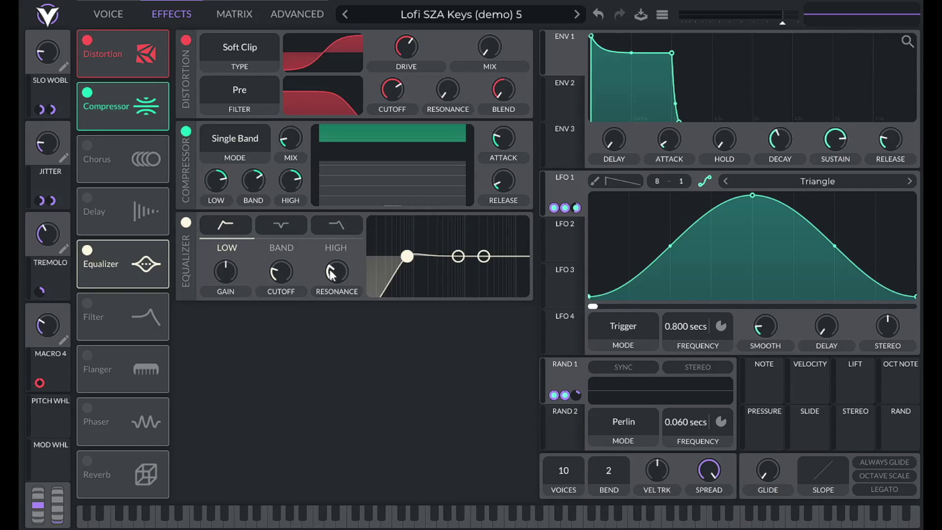
left_click_drag(336, 271, 320, 338)
right_click(283, 272)
left_click(295, 294)
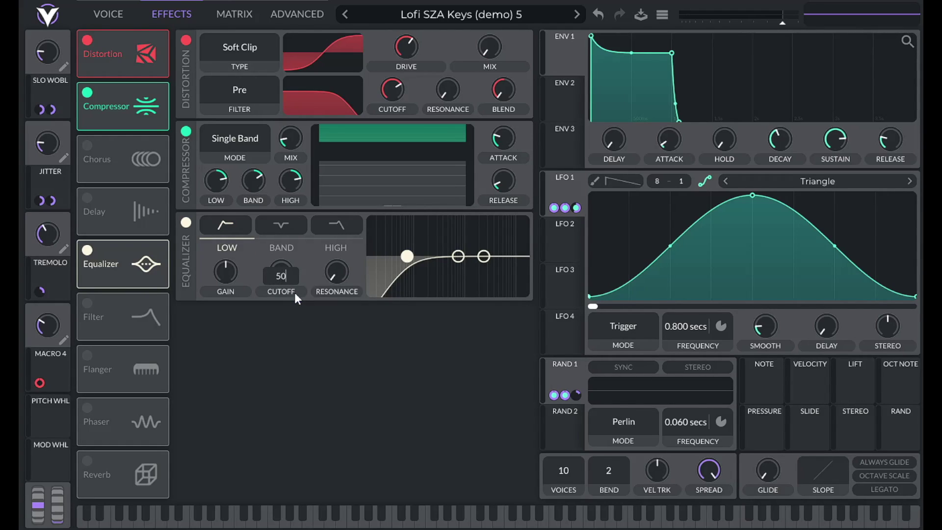
key("Return")
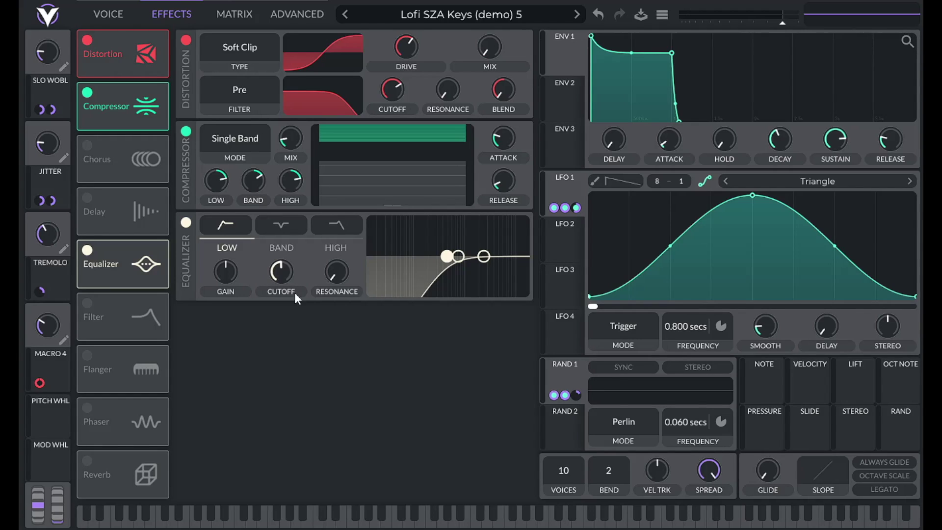
Boost the Equalizer's middle band with a gain of 4.
left_click_drag(461, 259, 485, 250)
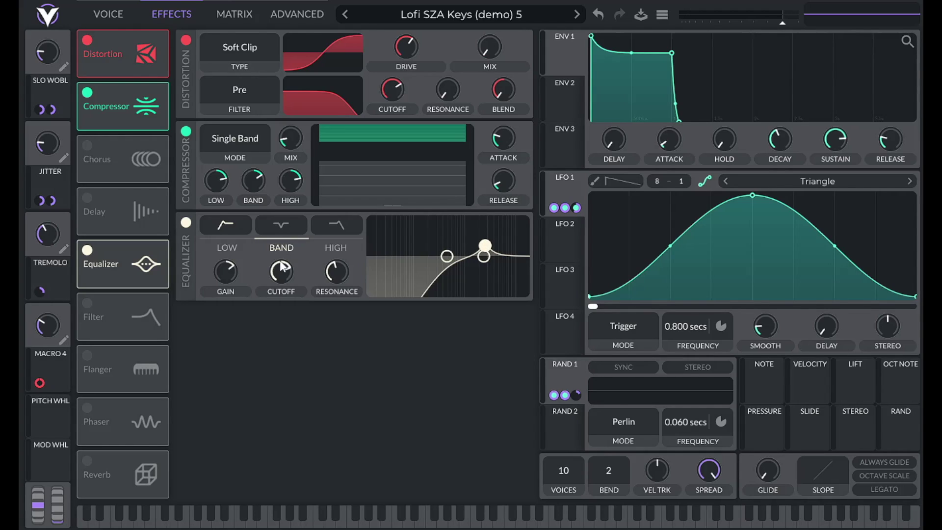
right_click(232, 269)
left_click(255, 294)
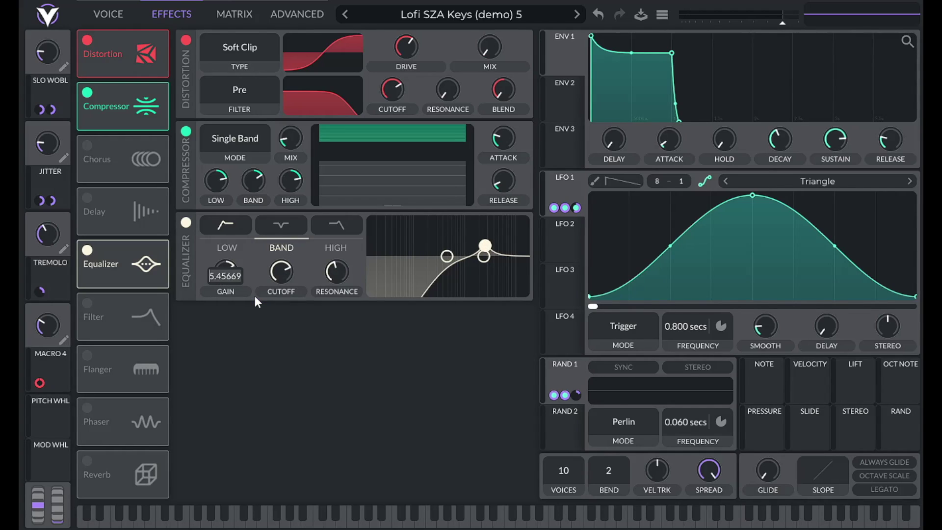
type("4")
key("Return")
Lower the Equalizer middle band's resonance and set its cutoff to 6000 Hz.
right_click(337, 272)
left_click(345, 287)
type("0")
key("Return")
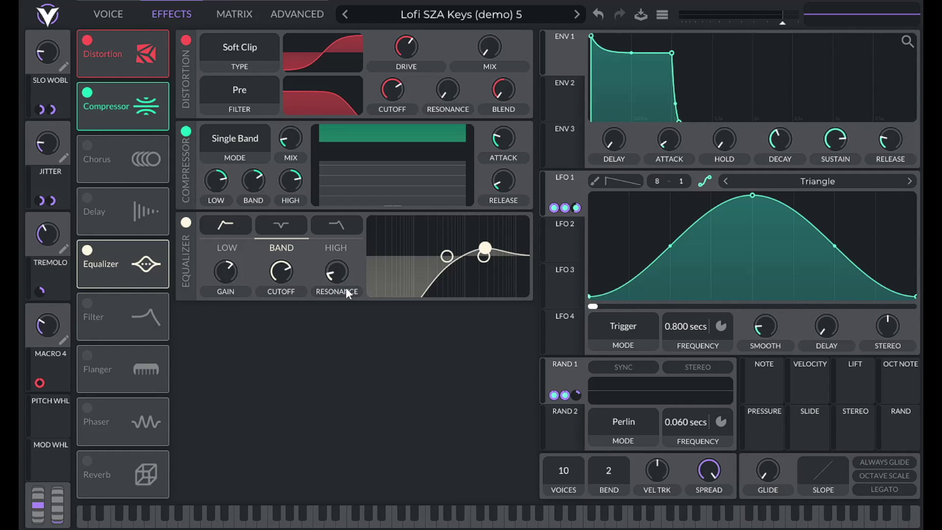
right_click(281, 270)
left_click(302, 293)
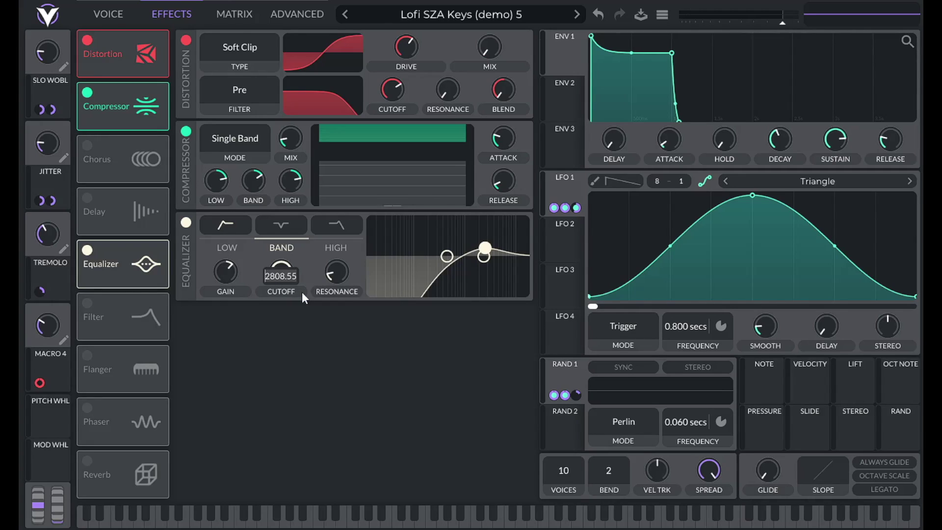
type("6000")
key("Return")
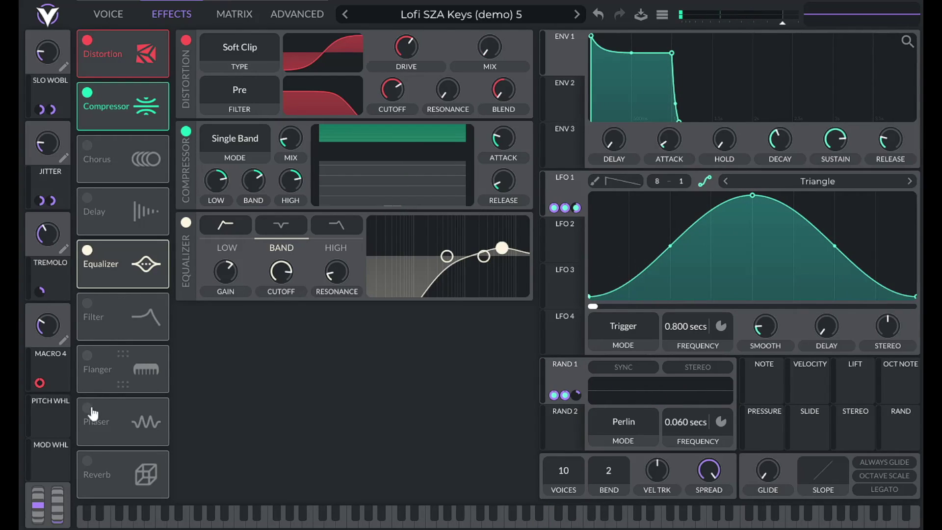
Enable the Reverb and reduce its mix.
left_click(87, 461)
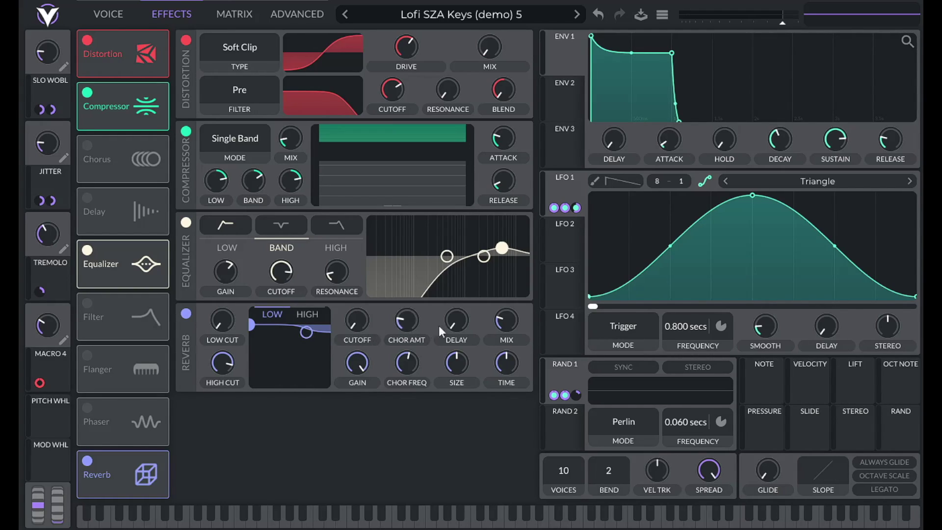
right_click(509, 321)
left_click(519, 338)
Set the Reverb's size to 40 and slightly lengthen its time.
right_click(460, 358)
left_click(473, 377)
type("40")
key("Return")
right_click(505, 363)
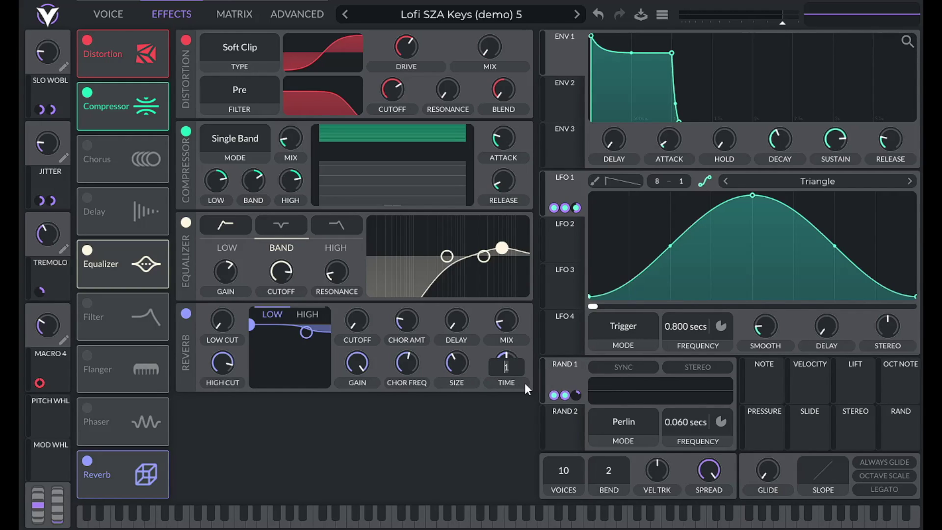
key("Return")
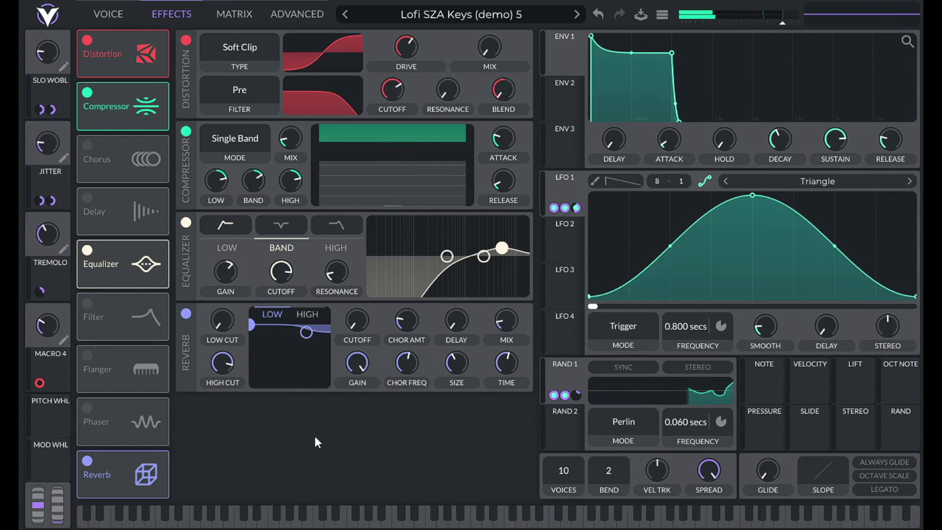
Rename Macro 4 to POST DIST.
left_click(63, 342)
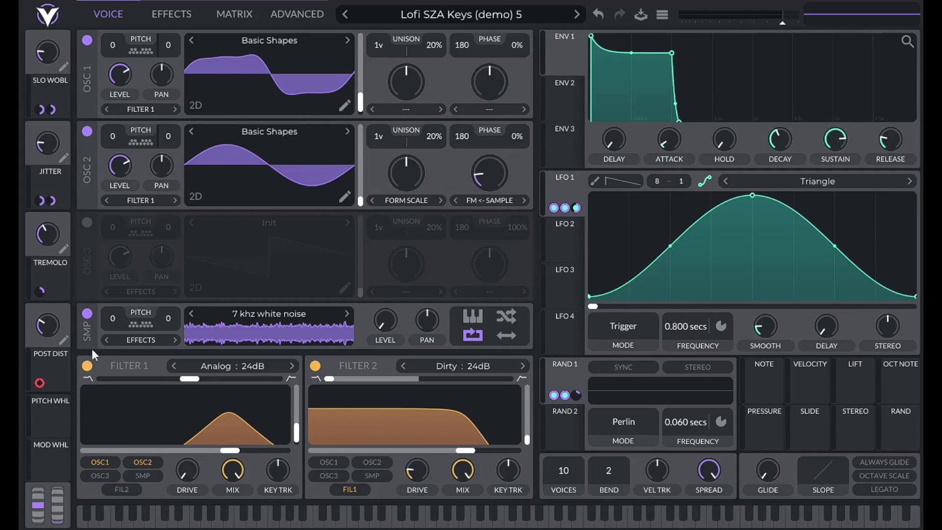
Transpose the noise sampler to -3 semitones and oscillators 1 and 2 to 24 semitones.
left_click_drag(113, 319, 113, 332)
left_click_drag(124, 13, 125, 1)
left_click_drag(117, 41, 116, 36)
Reset the global voice transpose to 0 and return to the oscillator settings.
left_click(273, 14)
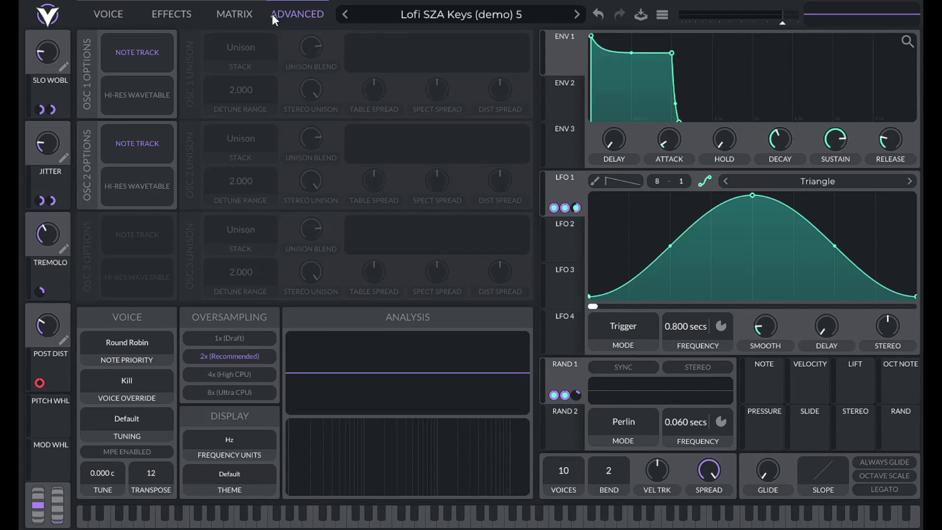
double_click(151, 473)
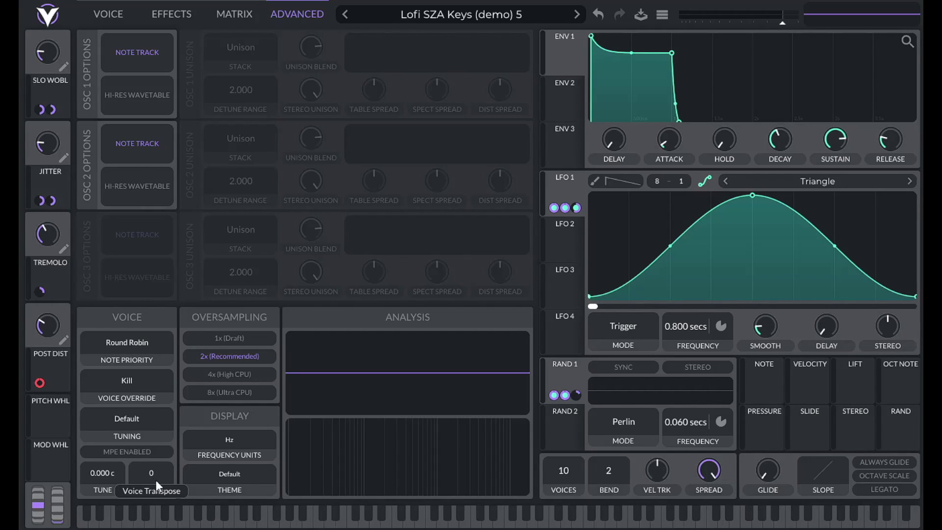
left_click(109, 16)
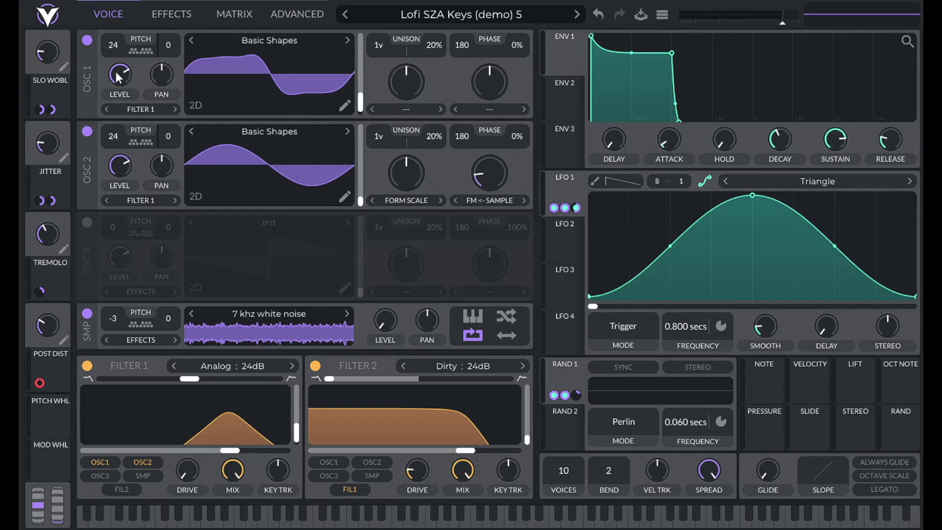